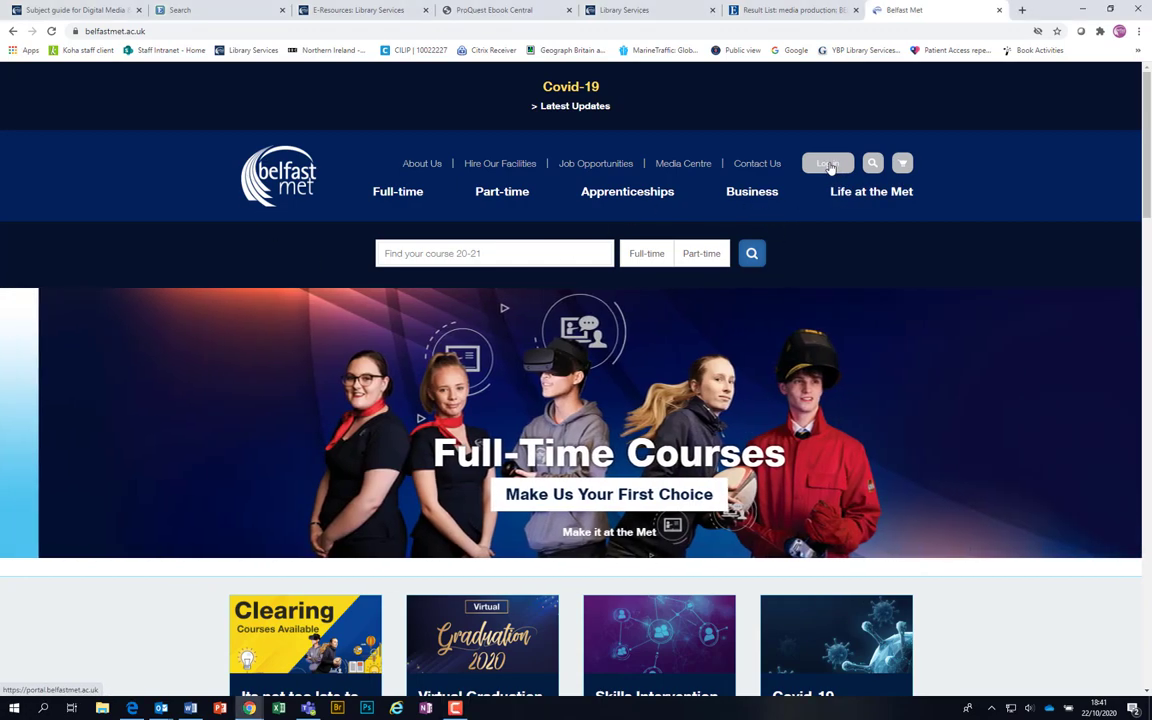
# Bring up the Belfast Met login panel listing the Student, Staff and Applicant sign-in choices
pyautogui.click(827, 163)
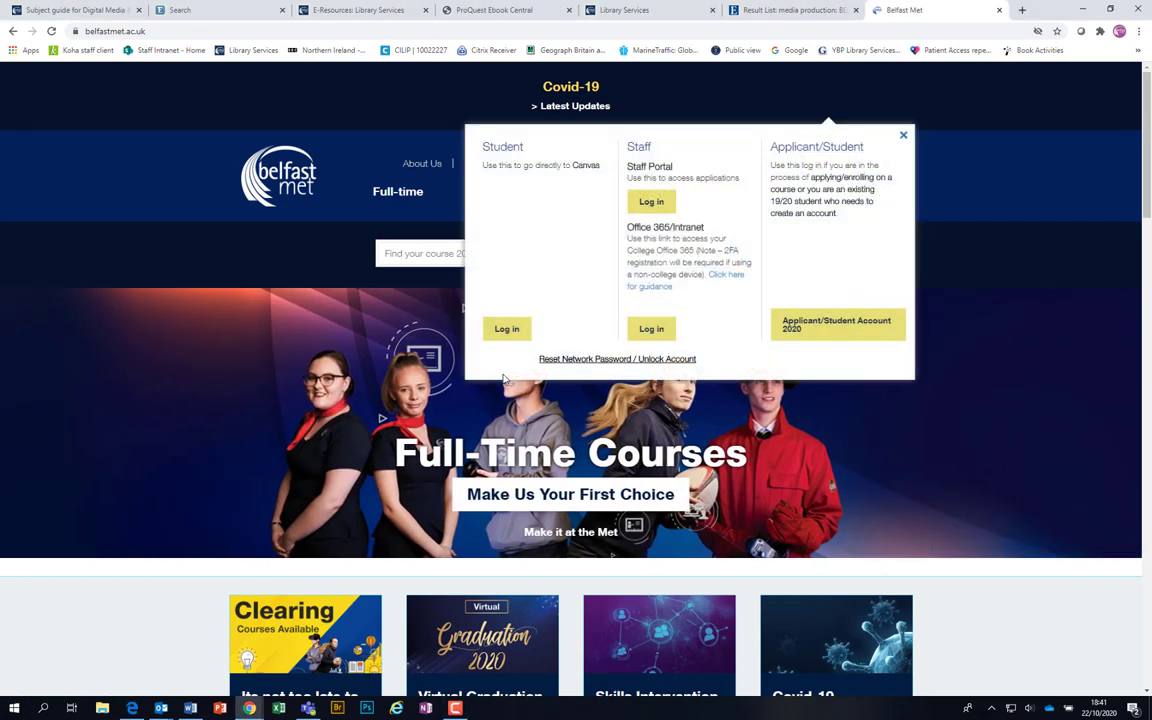
# Enter Canvas as a student and open the Library Services course home page
pyautogui.click(506, 328)
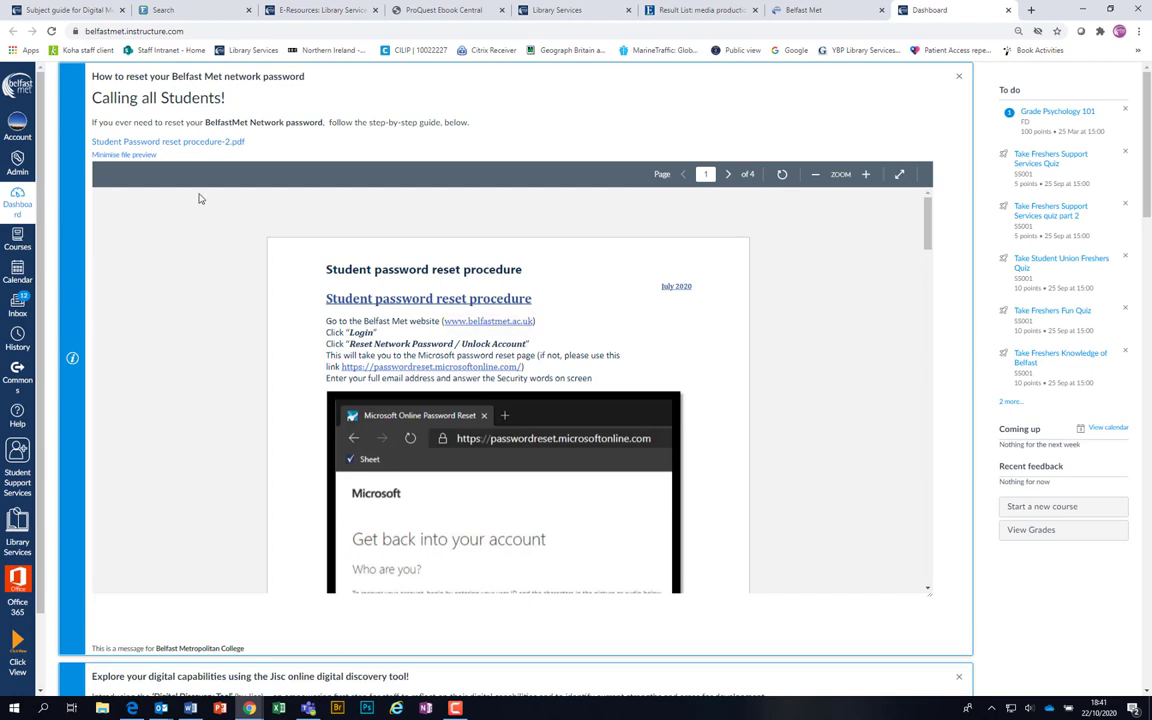
pyautogui.scroll(-5, 270, 340)
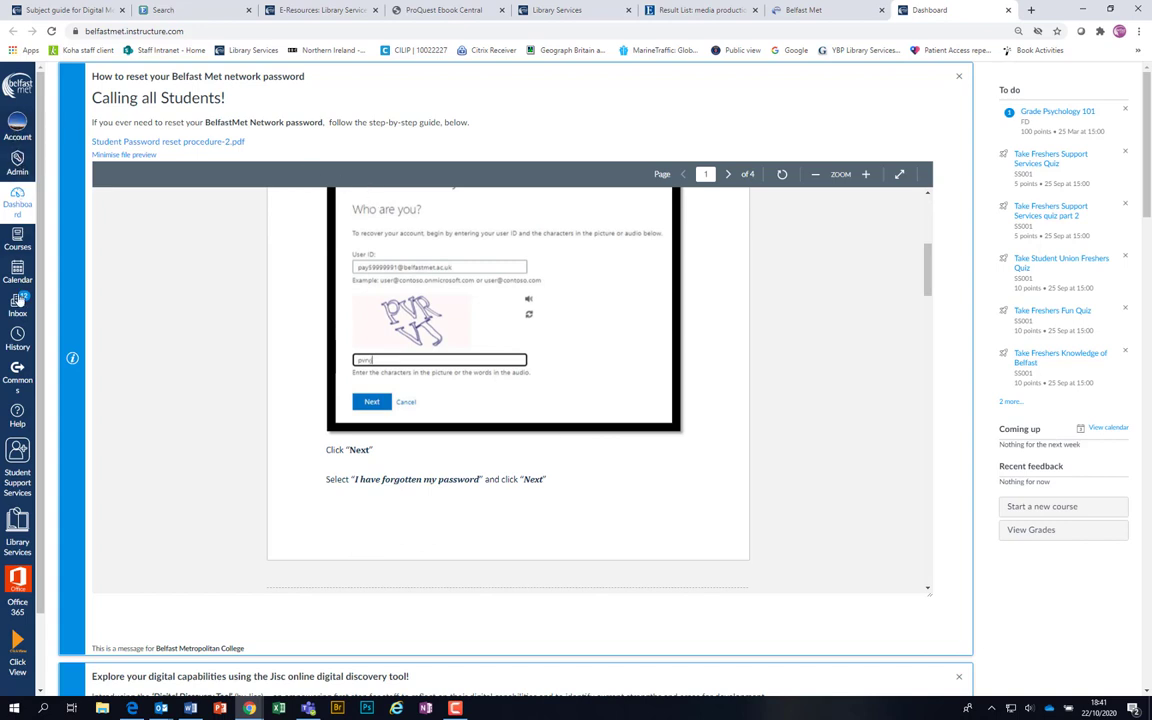
pyautogui.click(15, 535)
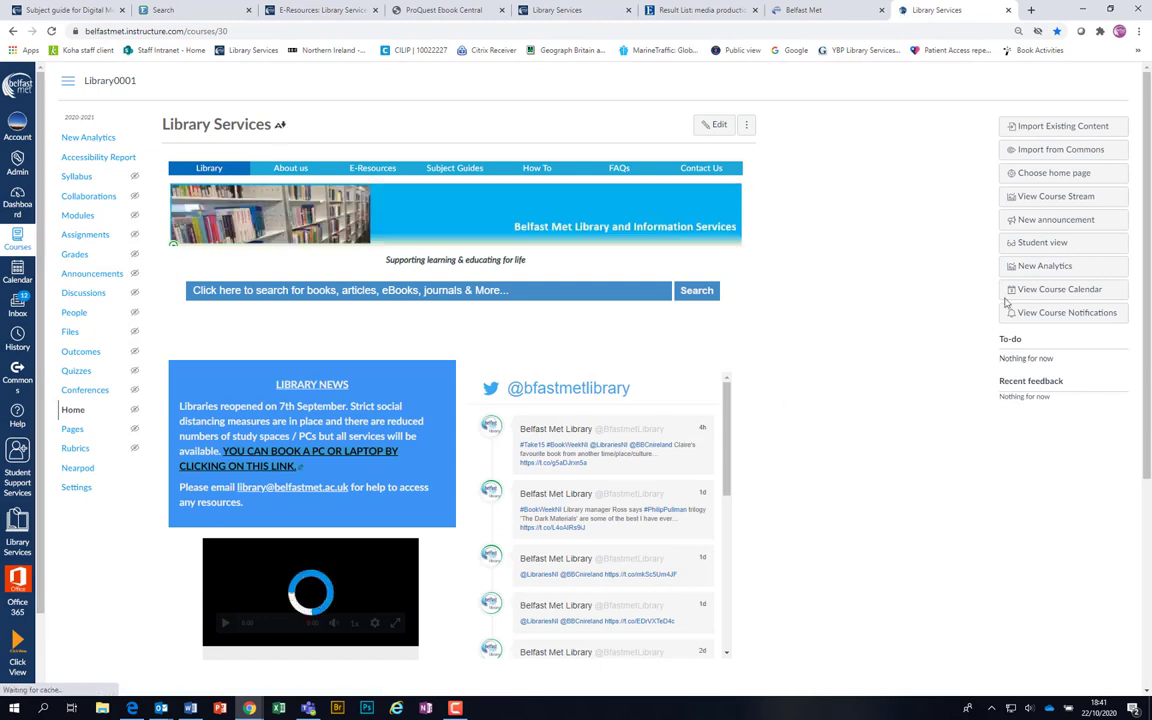
# Preview the Library Services course in Student view and select the library search bar
pyautogui.click(1059, 249)
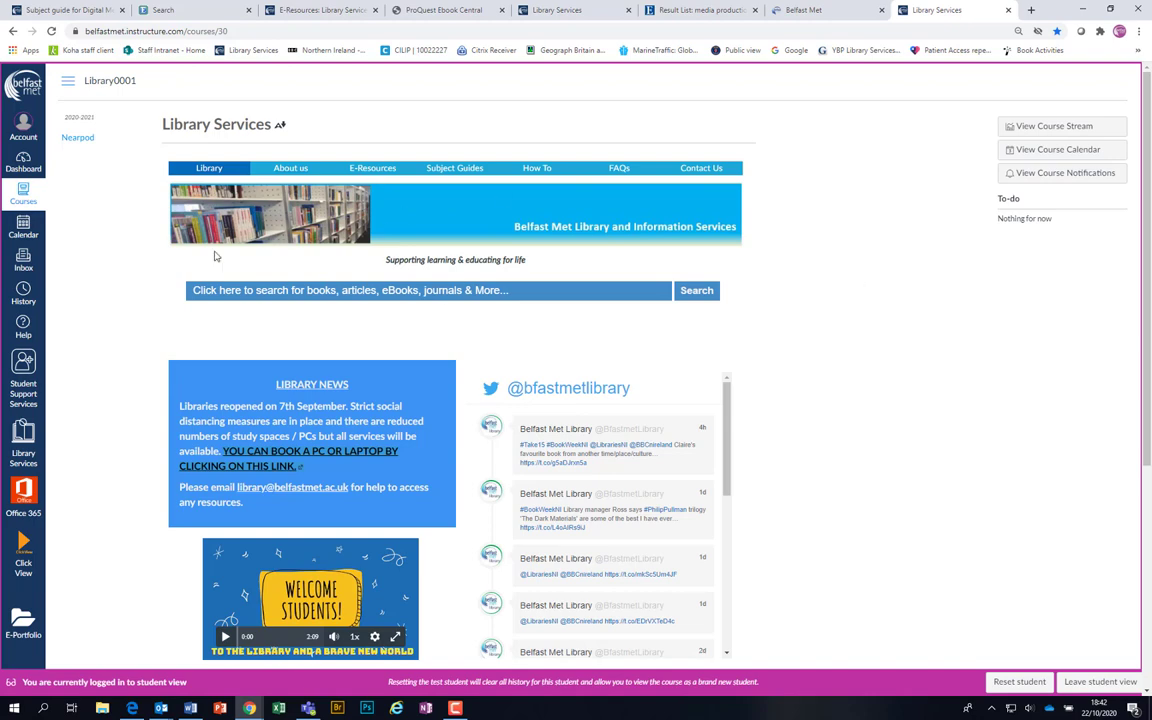
pyautogui.click(221, 290)
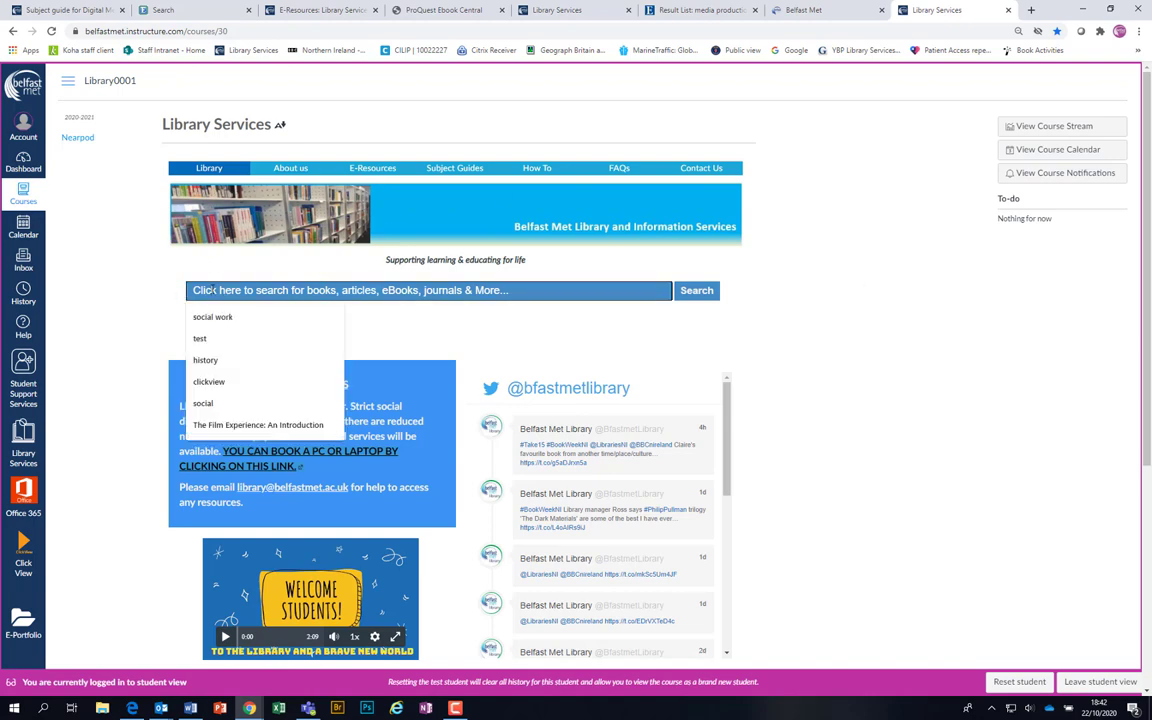
# Enter 'gaming' in the library search box and highlight the library's contact email lower on the page
pyautogui.write('gaming')
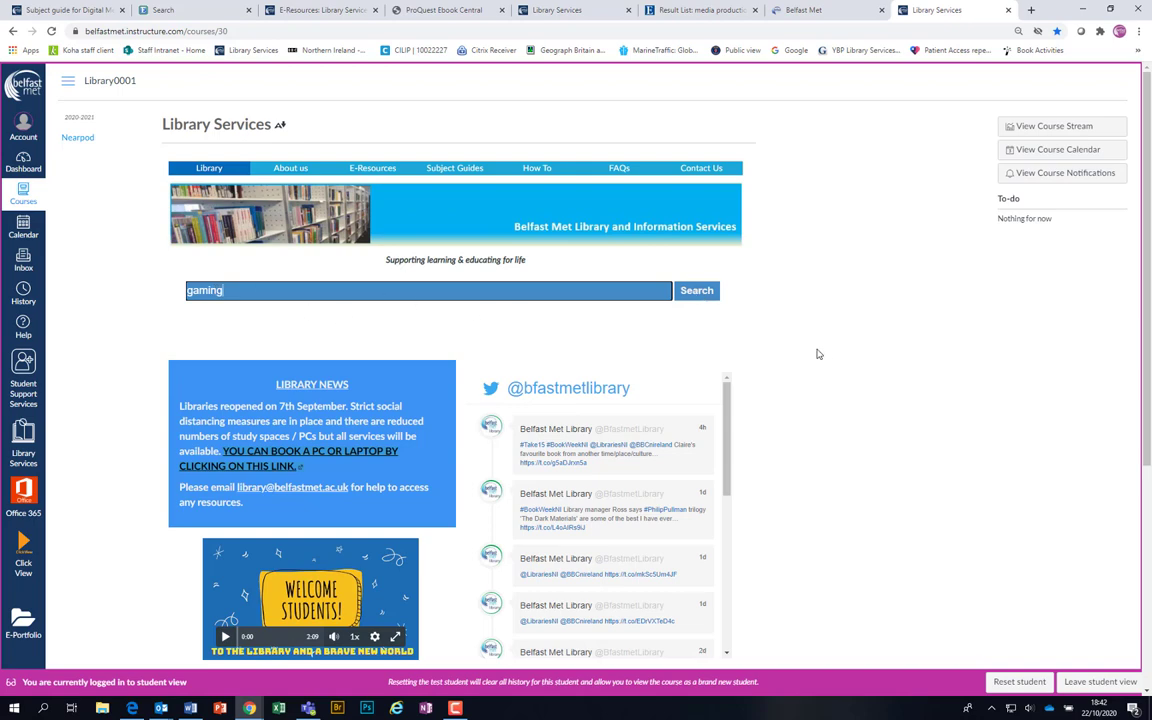
pyautogui.scroll(-1, 812, 352)
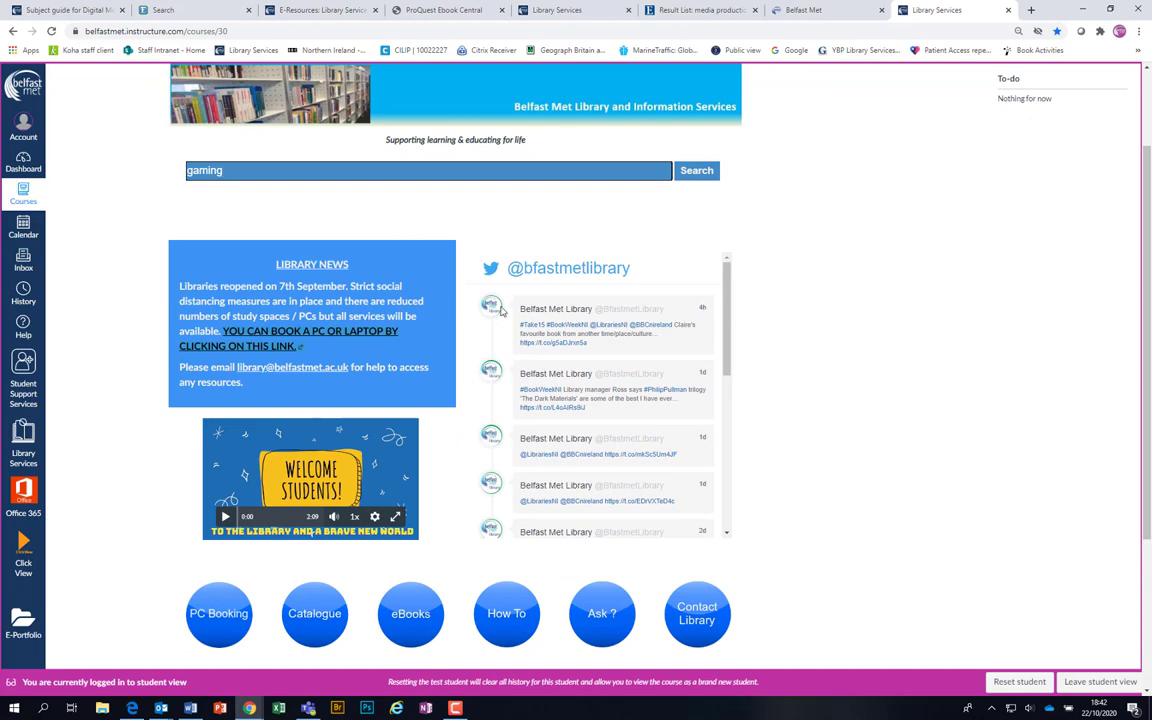
pyautogui.scroll(-1, 750, 426)
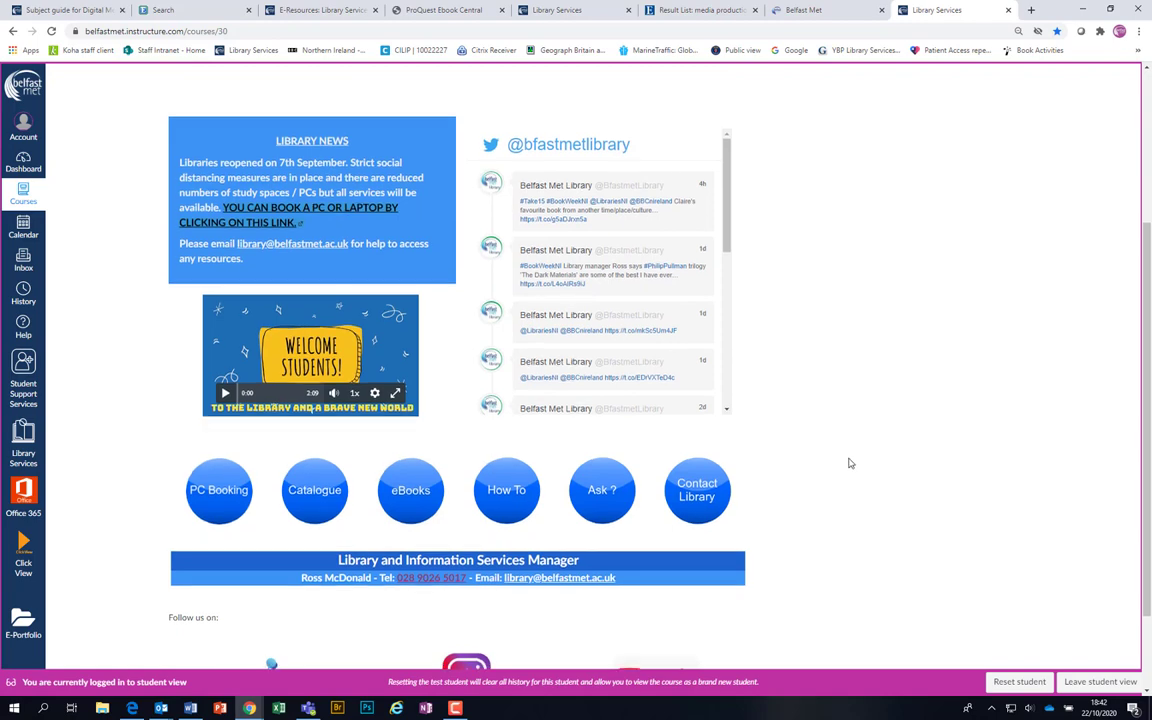
pyautogui.scroll(-1, 848, 462)
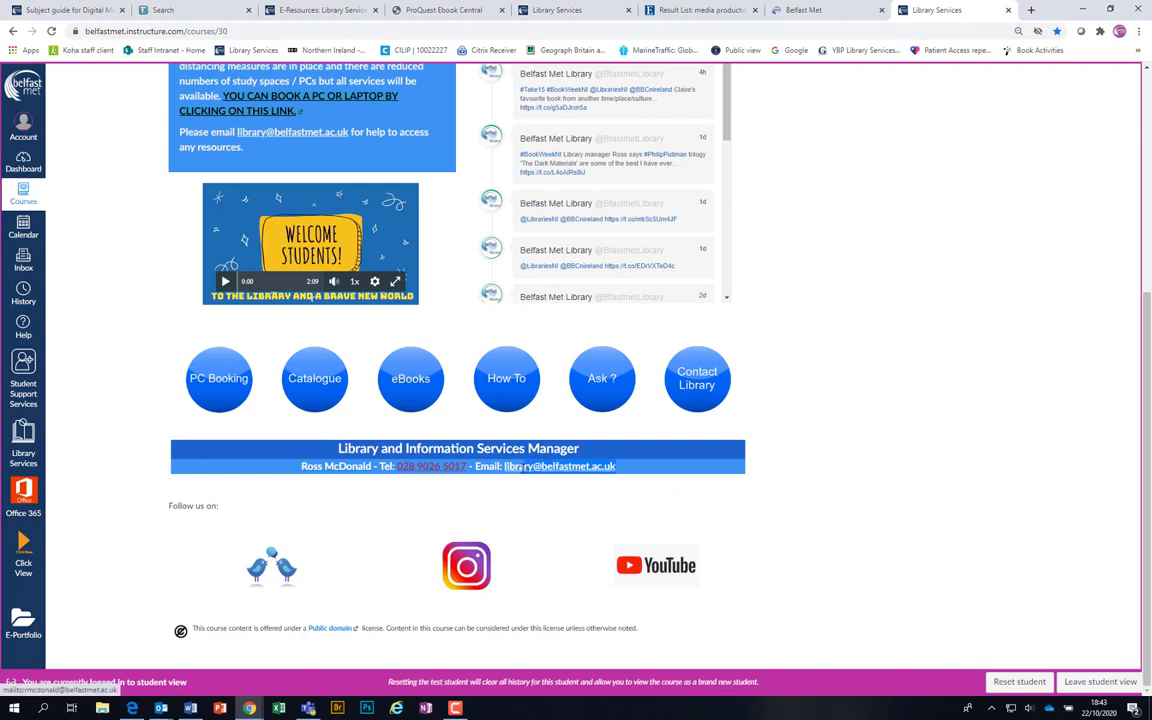
pyautogui.moveTo(506, 466); pyautogui.dragTo(616, 467)
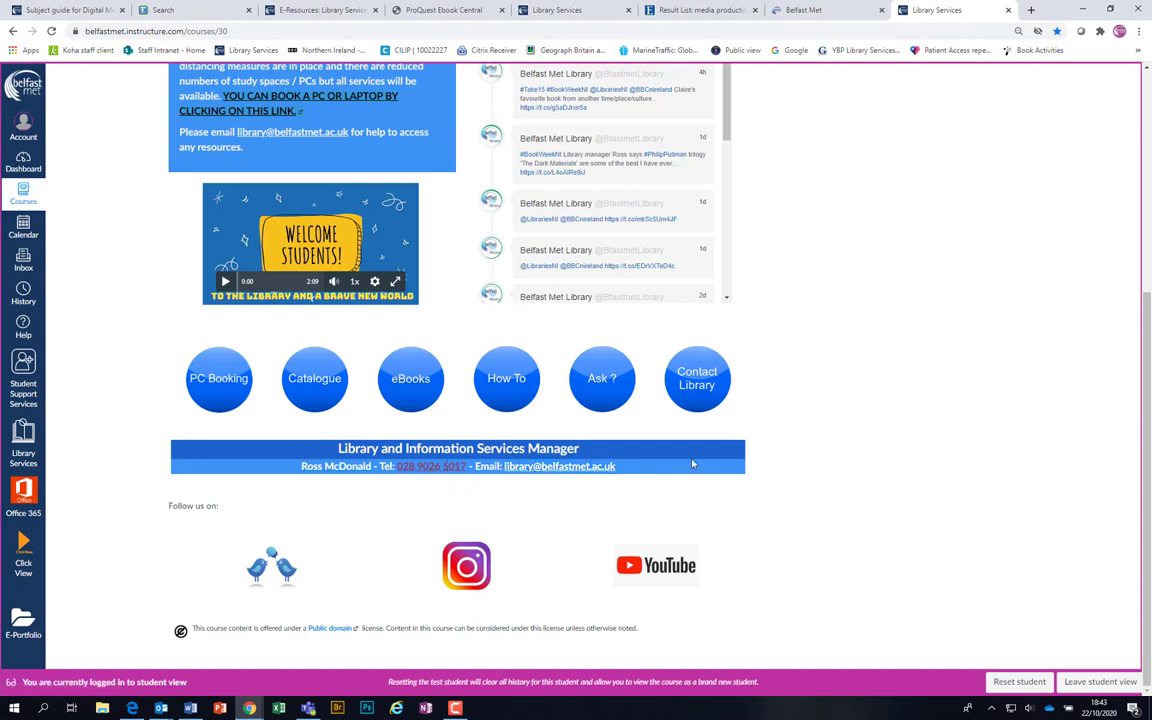
# Go to the library's Contact us page and open the Ask A Librarian form
pyautogui.click(697, 386)
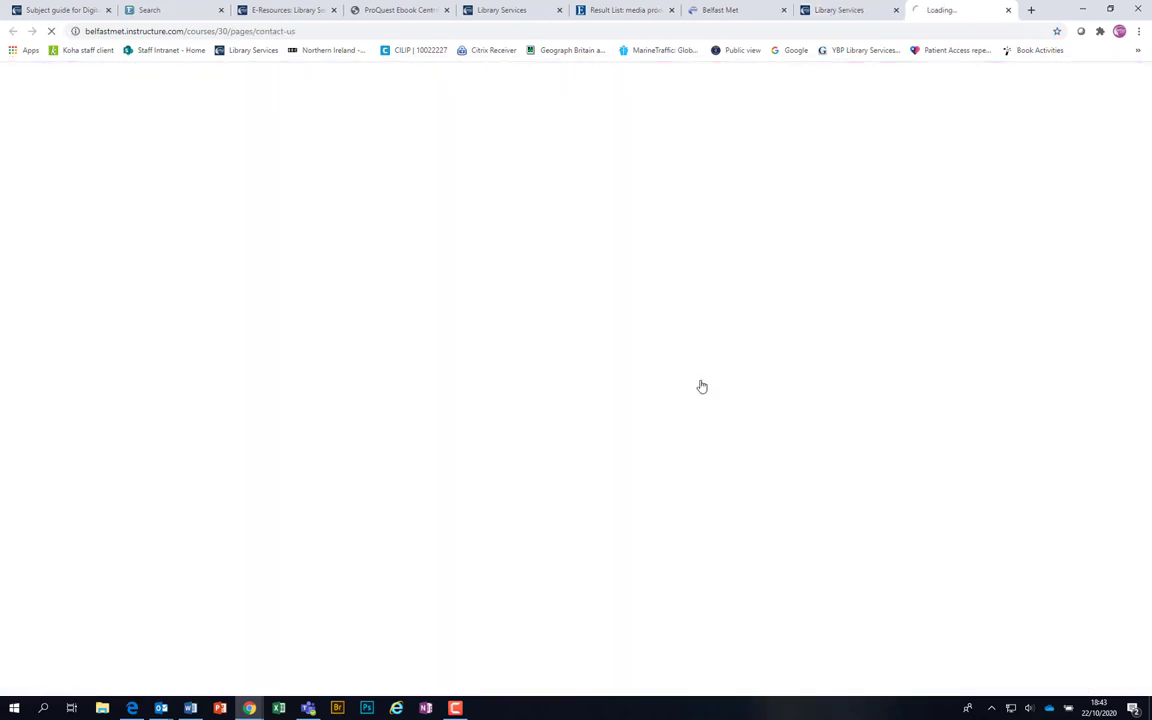
pyautogui.scroll(-1, 699, 386)
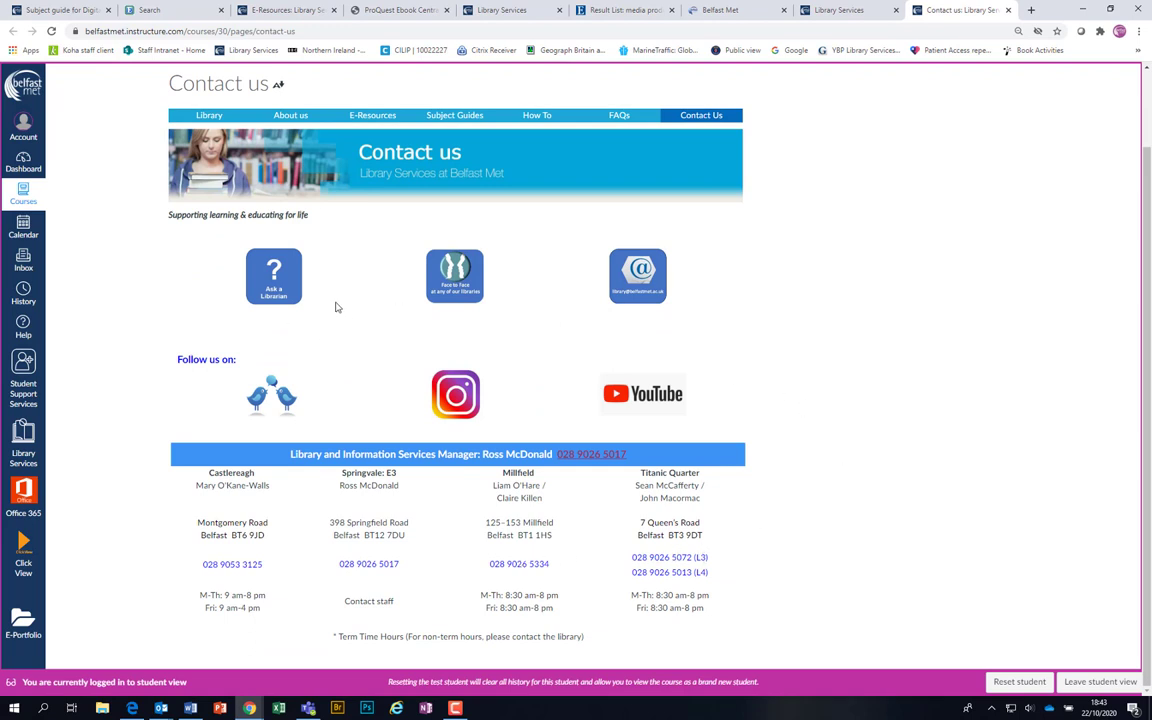
pyautogui.click(268, 280)
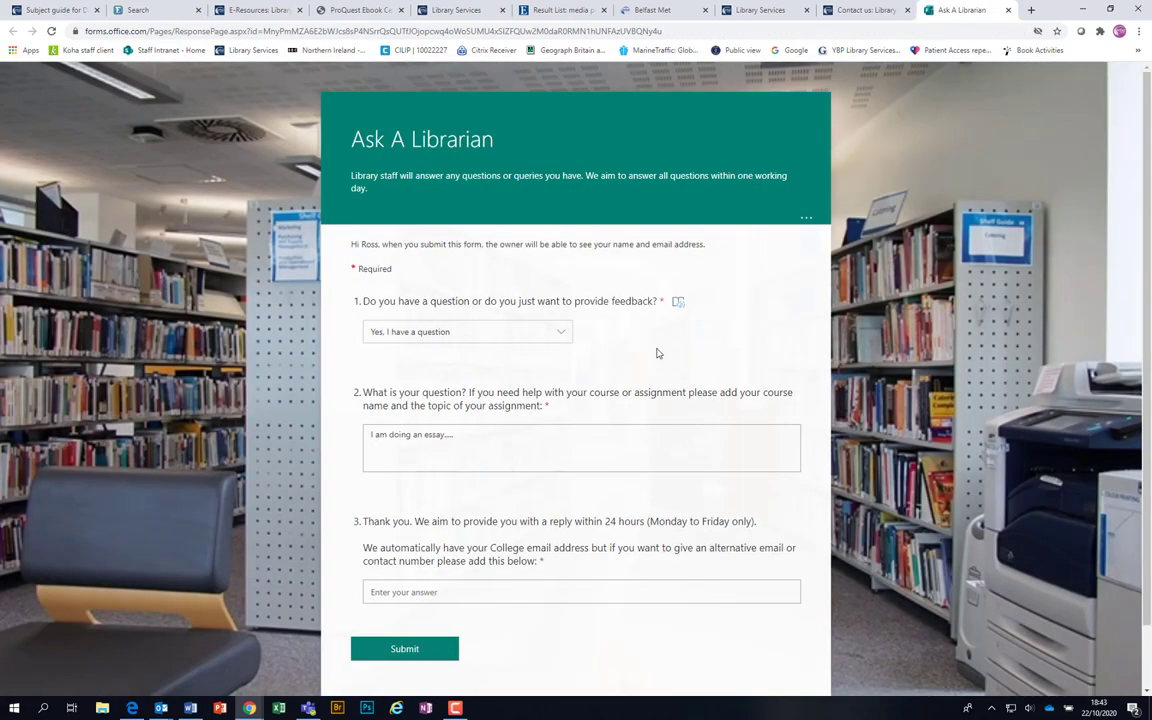
# Answer 'Yes, I have a question' on the Ask A Librarian form, then close the form
pyautogui.scroll(-1, 620, 325)
pyautogui.click(516, 283)
pyautogui.click(455, 299)
pyautogui.click(459, 373)
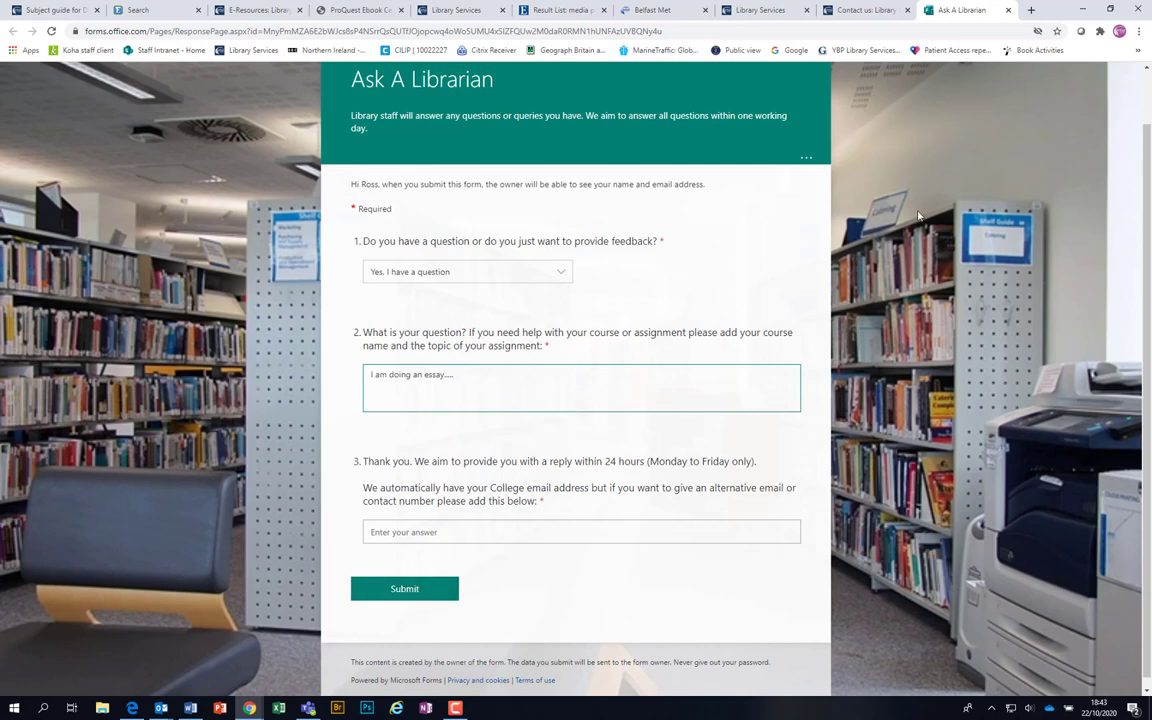
pyautogui.click(1008, 10)
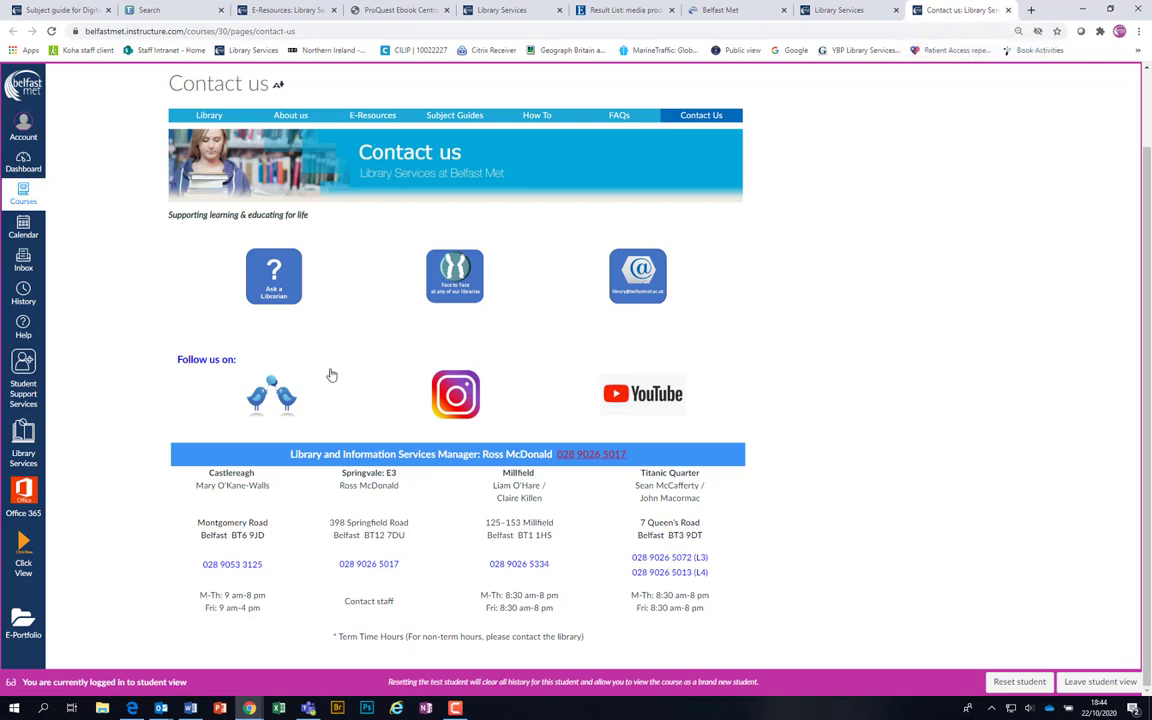
# Return to the Welcome to the Library Service page and select its search bar
pyautogui.scroll(2, 755, 489)
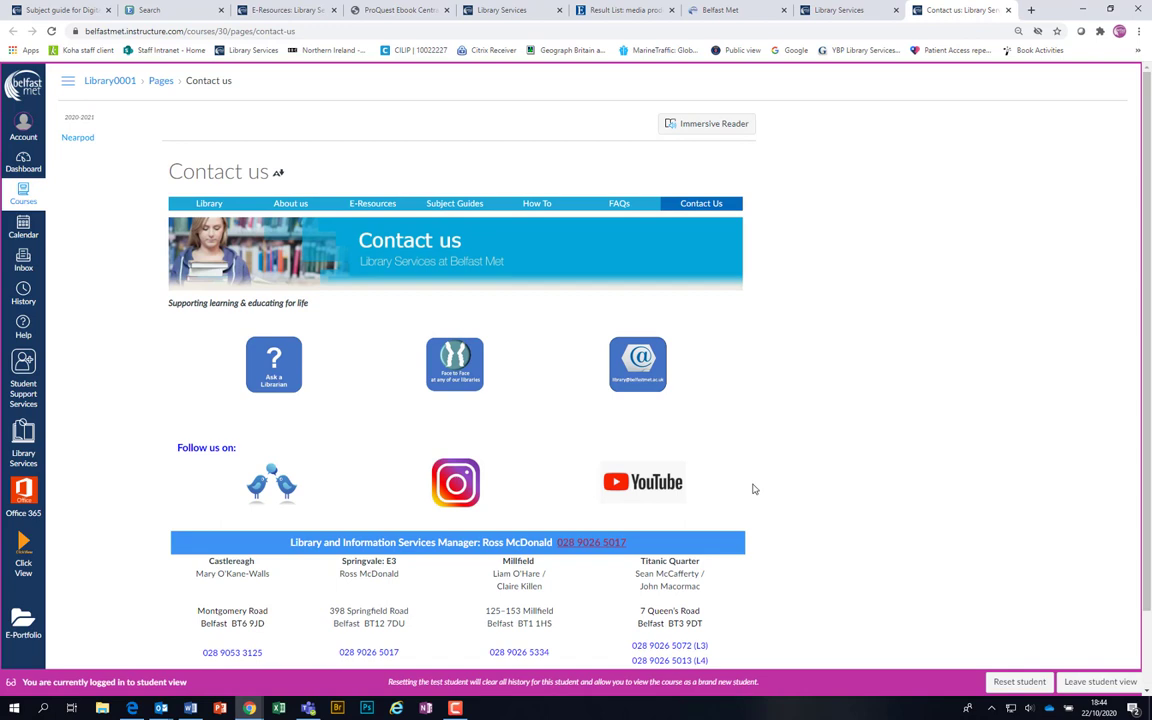
pyautogui.click(219, 208)
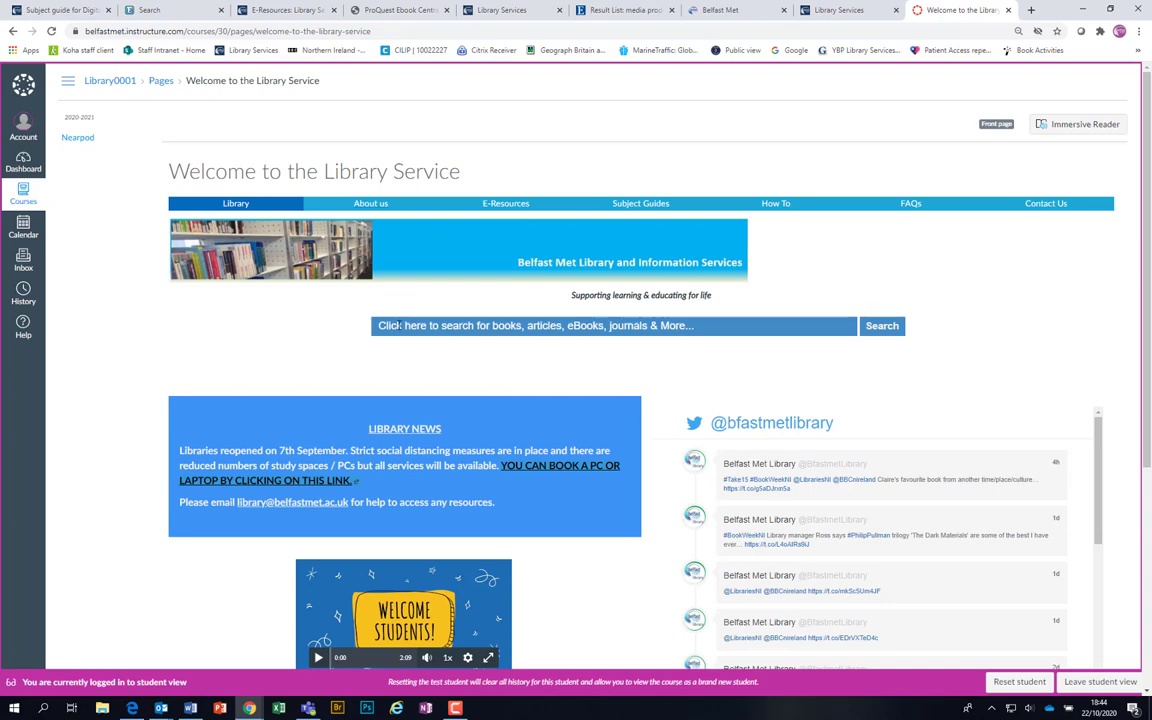
pyautogui.click(536, 327)
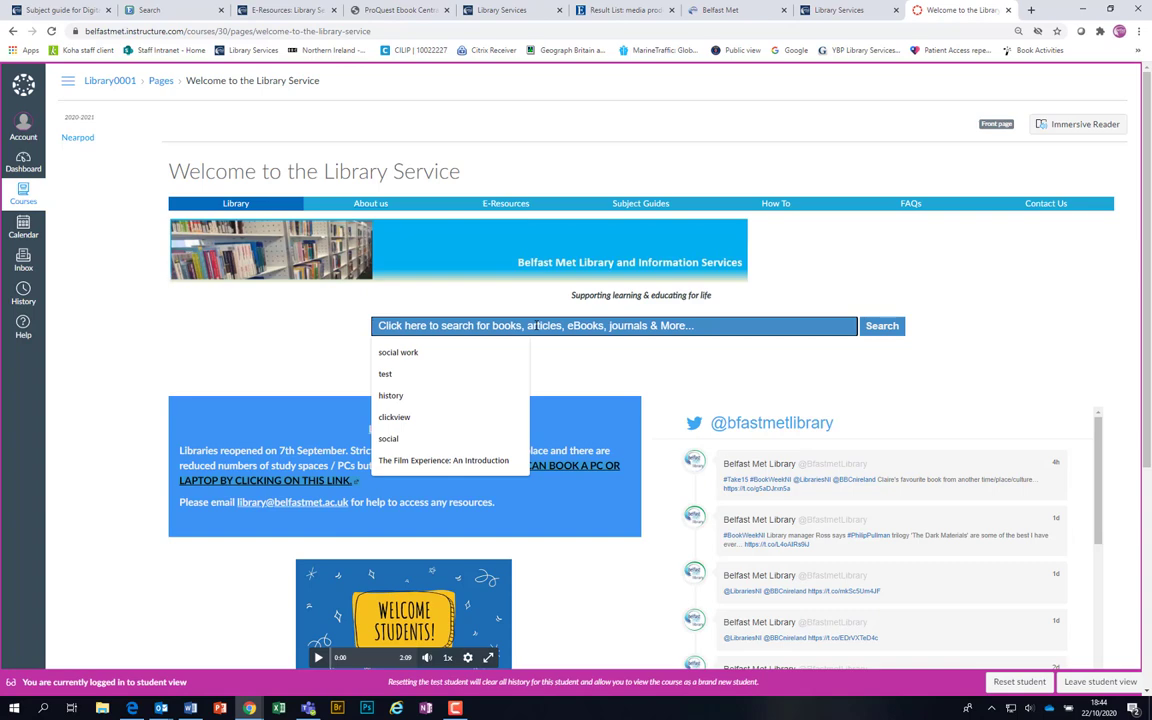
# Run a library search for 'gaming', then switch back to the Library Services course window
pyautogui.write('gaming')
pyautogui.press('Return')
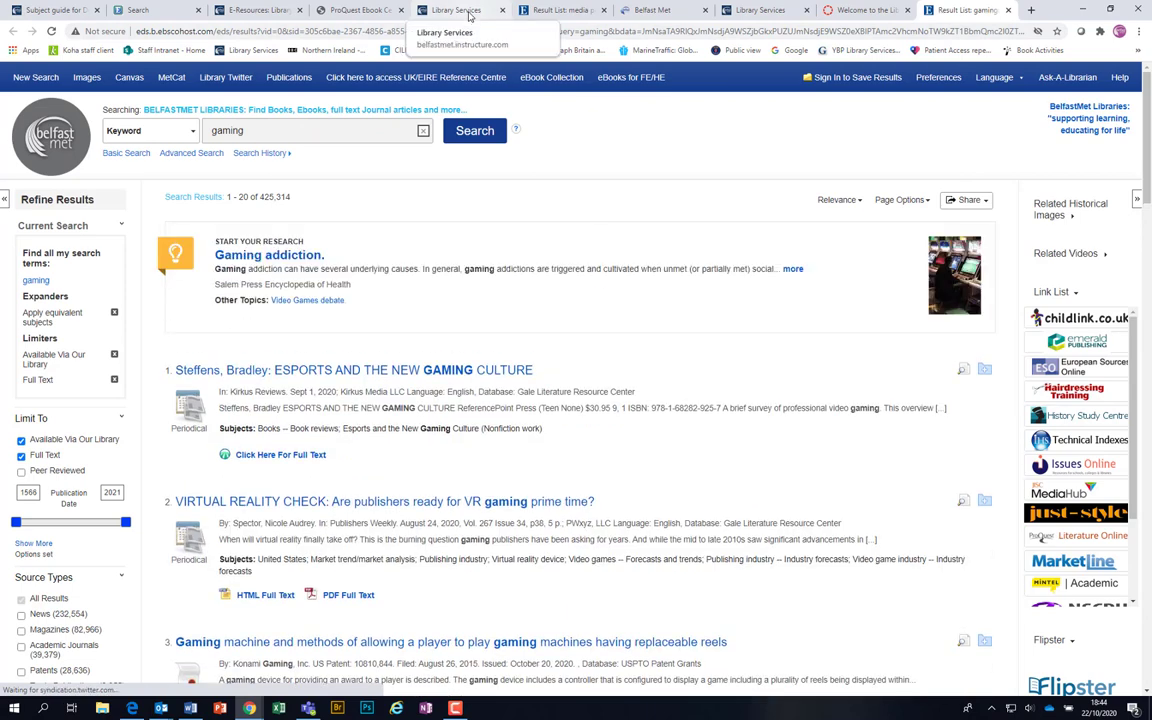
pyautogui.click(468, 12)
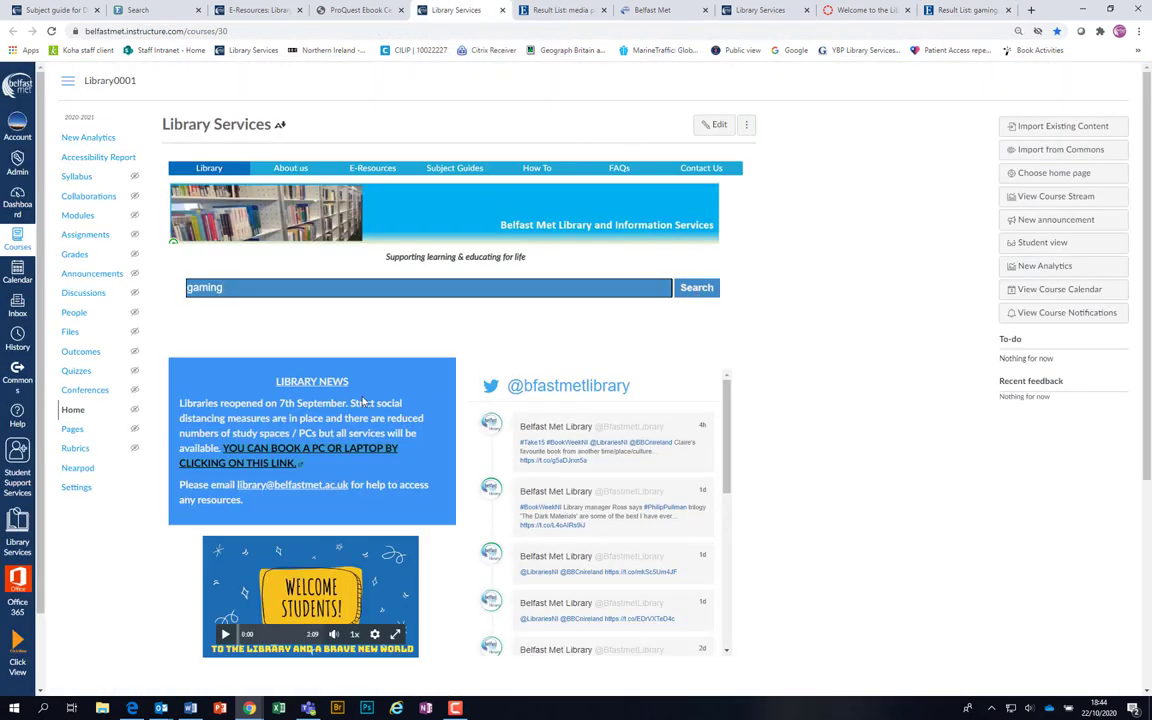
pyautogui.hotkey('alt', 'Tab')
pyautogui.hotkey('alt', 'Tab')
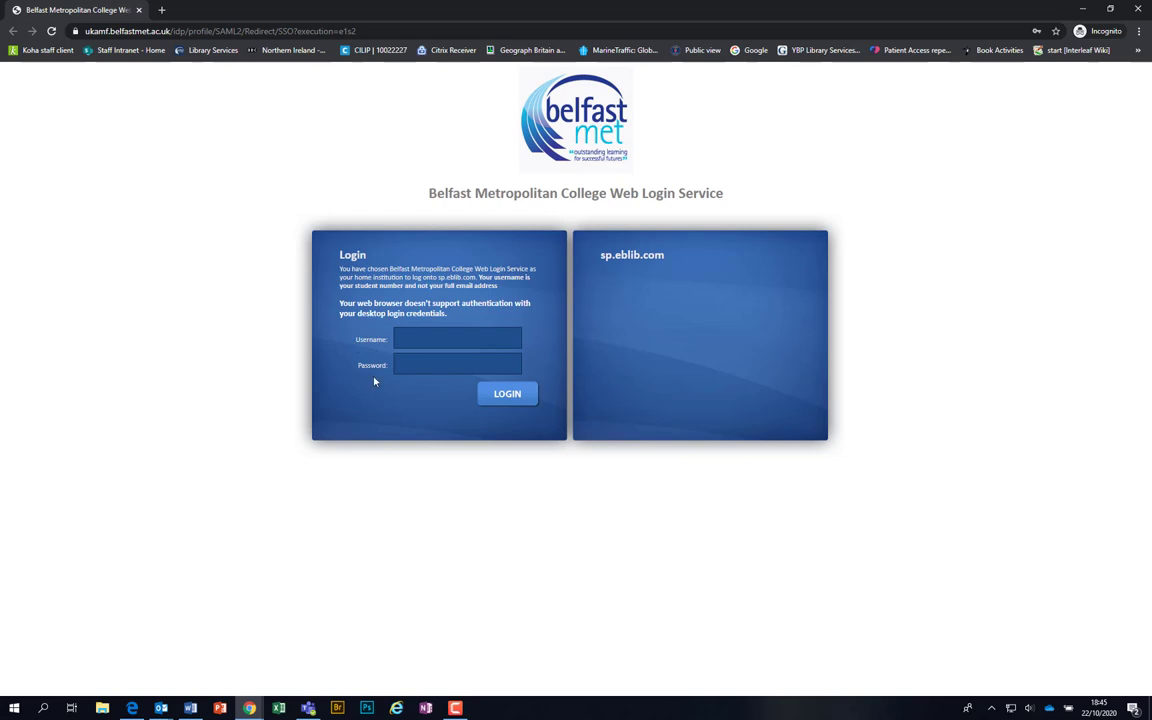
# Sign in to the Belfast Met Web Login Service with the saved staff username and password
pyautogui.click(427, 340)
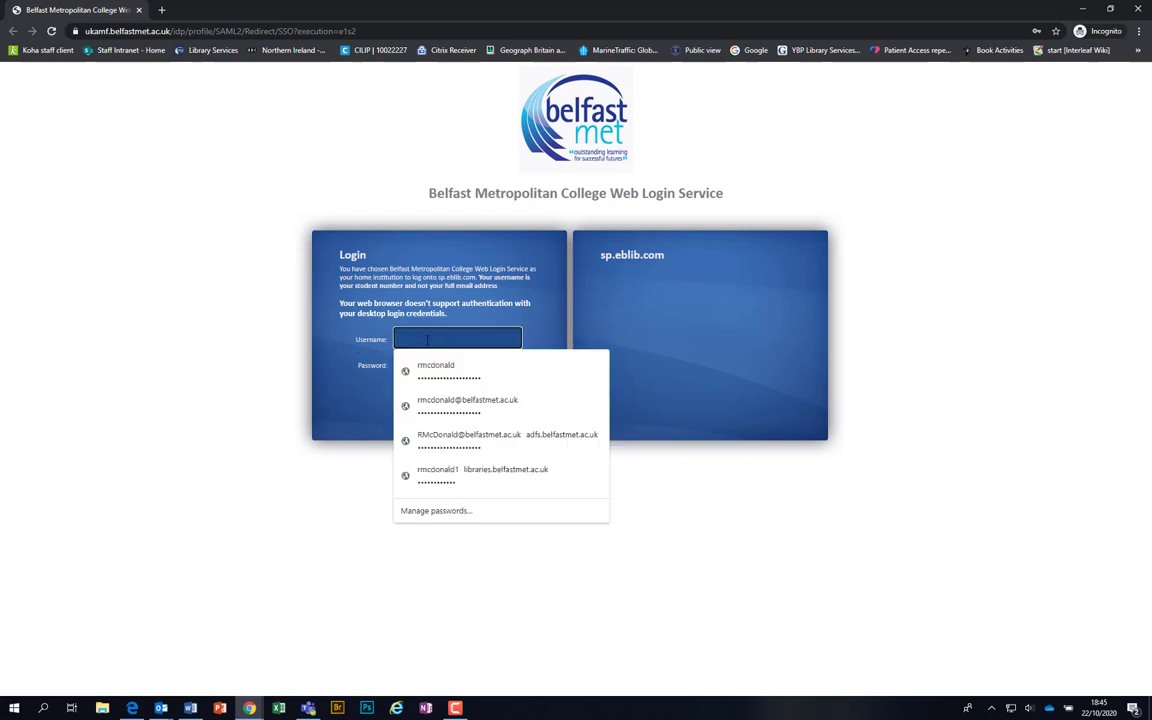
pyautogui.write('50001234')
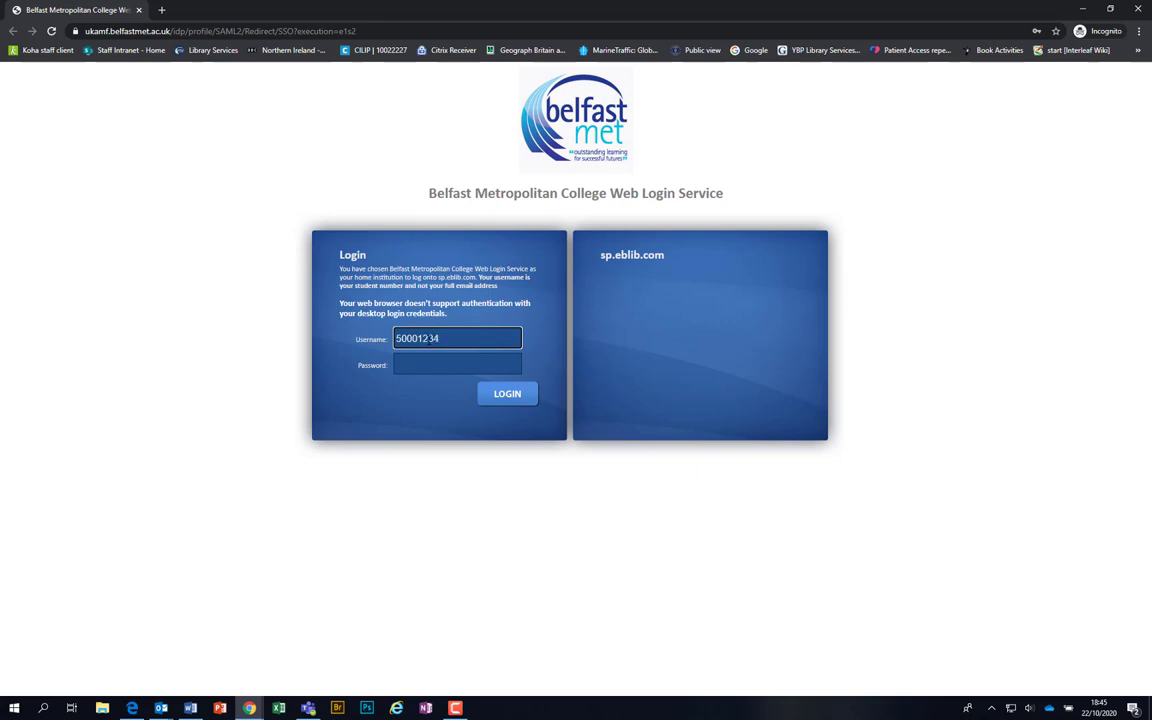
pyautogui.click(400, 365)
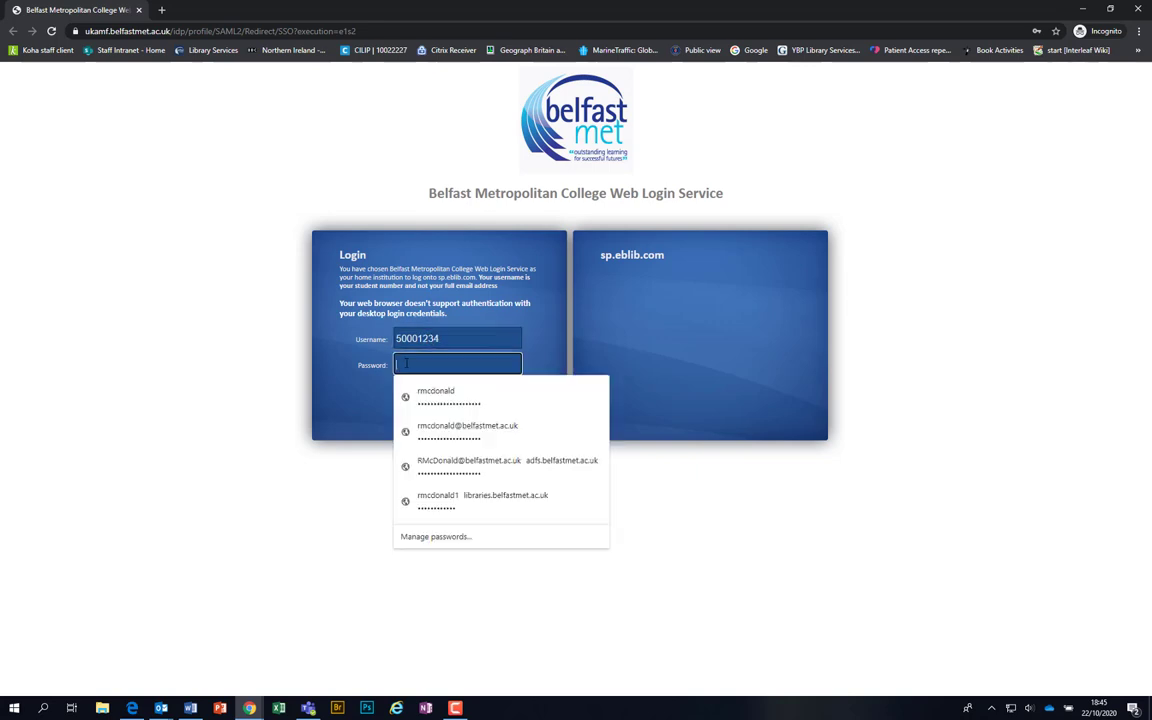
pyautogui.click(424, 398)
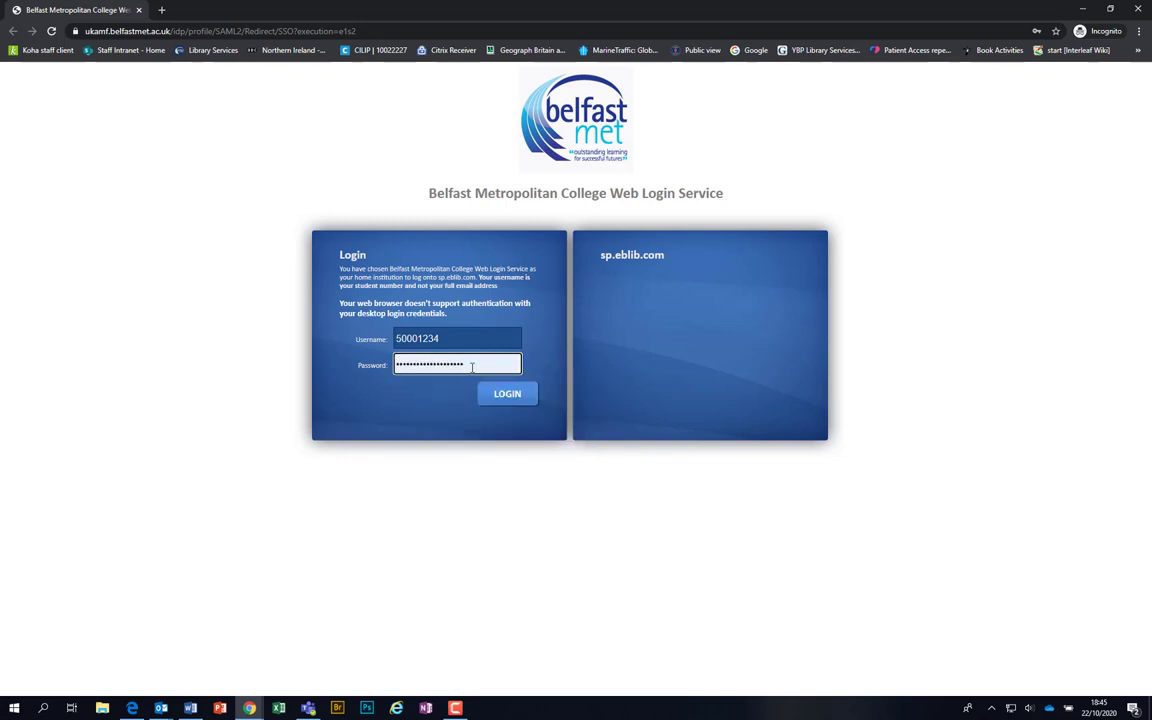
pyautogui.hotkey('shift', 'Tab')
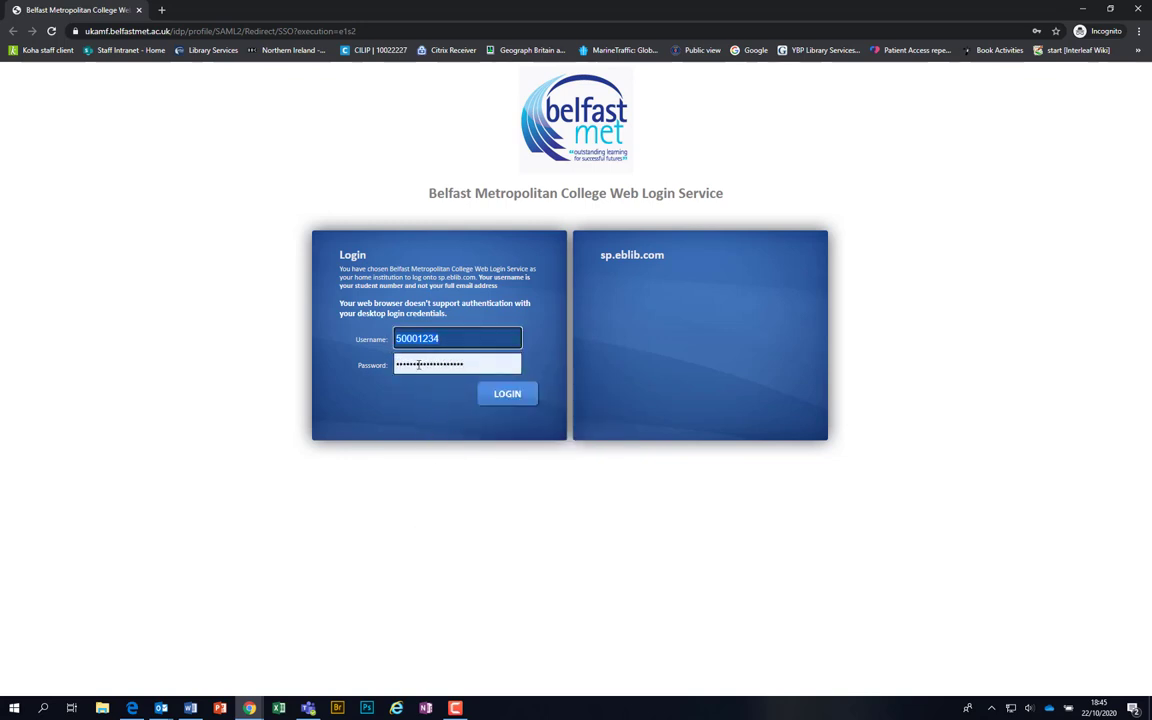
pyautogui.write('r')
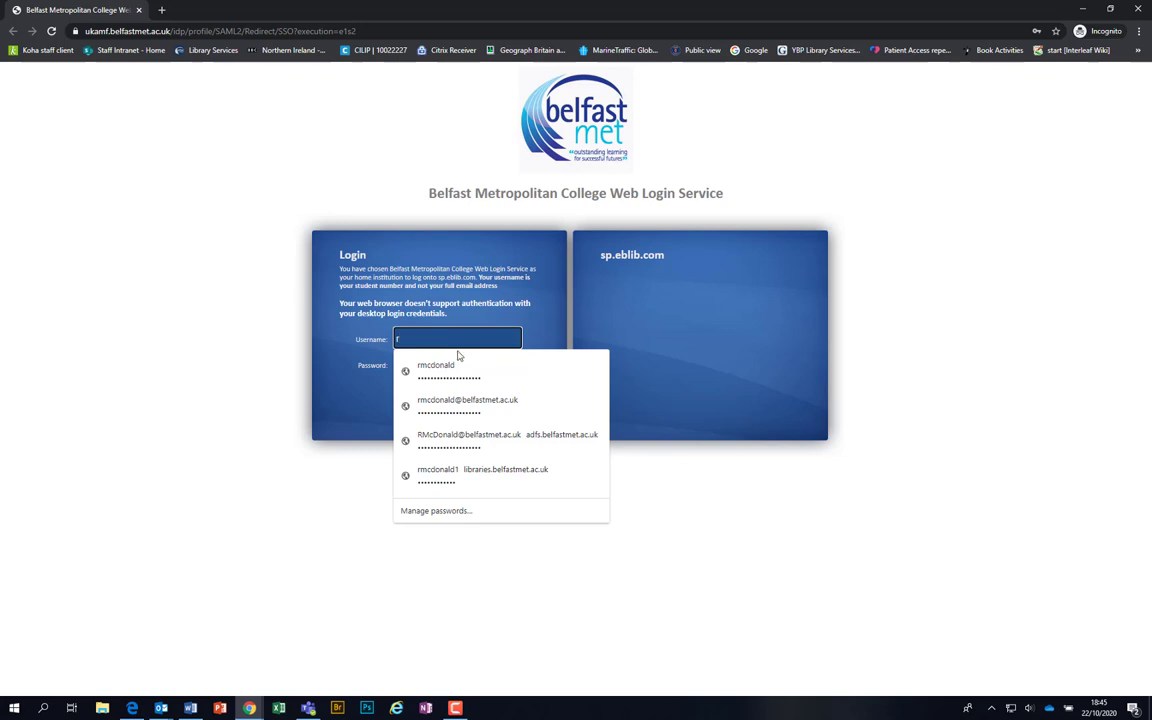
pyautogui.click(455, 362)
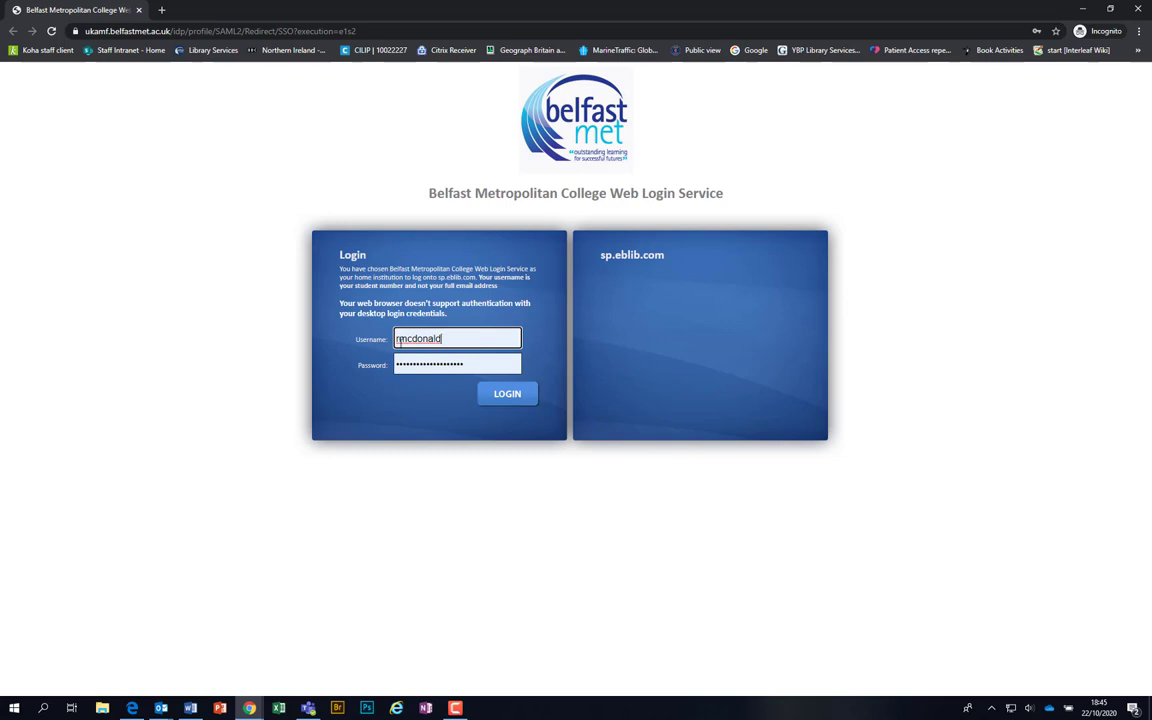
pyautogui.click(507, 398)
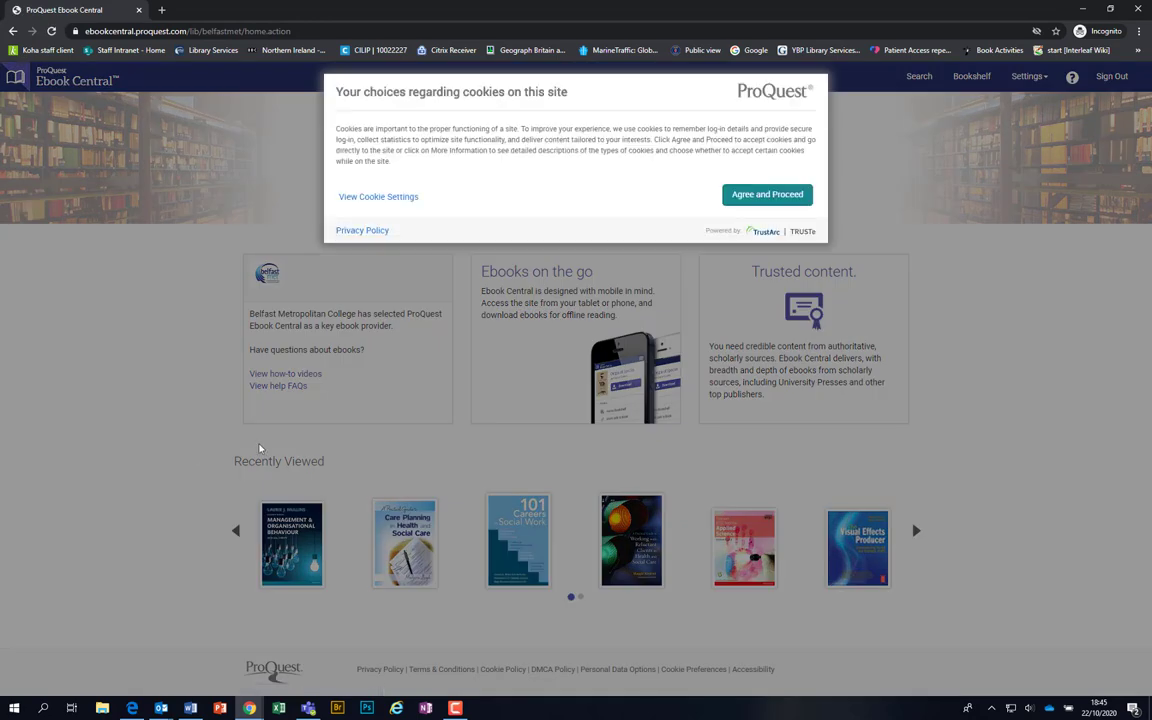
# Accept ProQuest Ebook Central's cookie preferences and return to the EBSCO 'gaming' results list
pyautogui.click(748, 196)
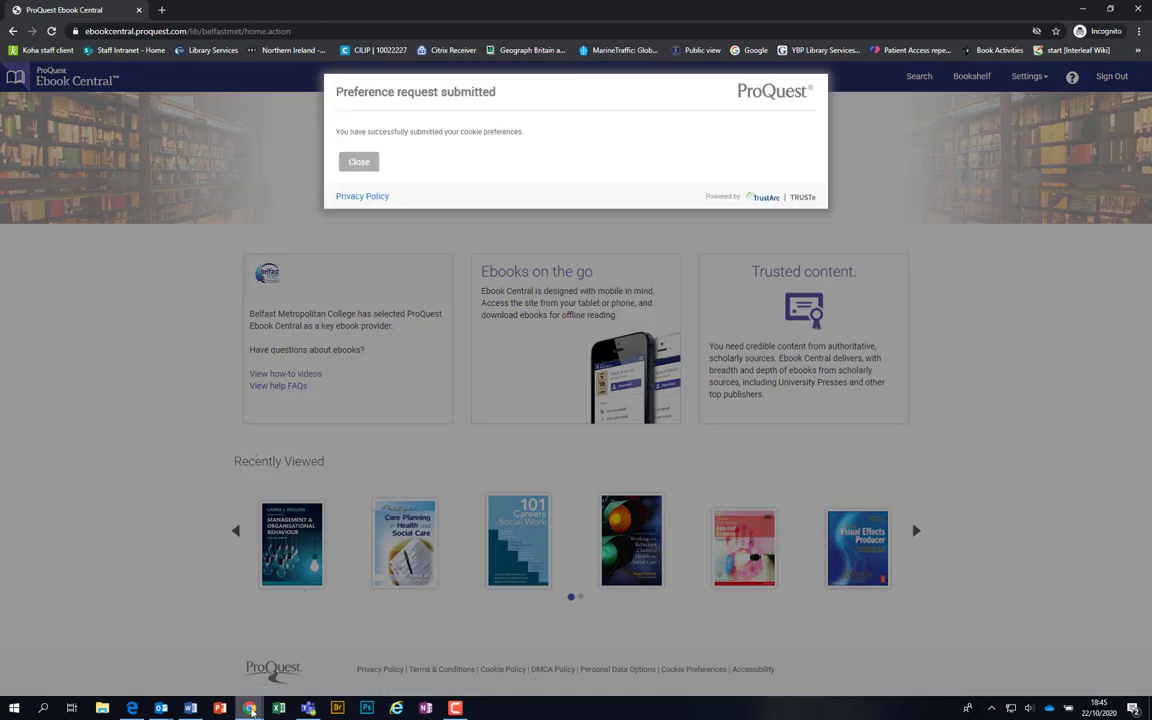
pyautogui.moveTo(250, 708)
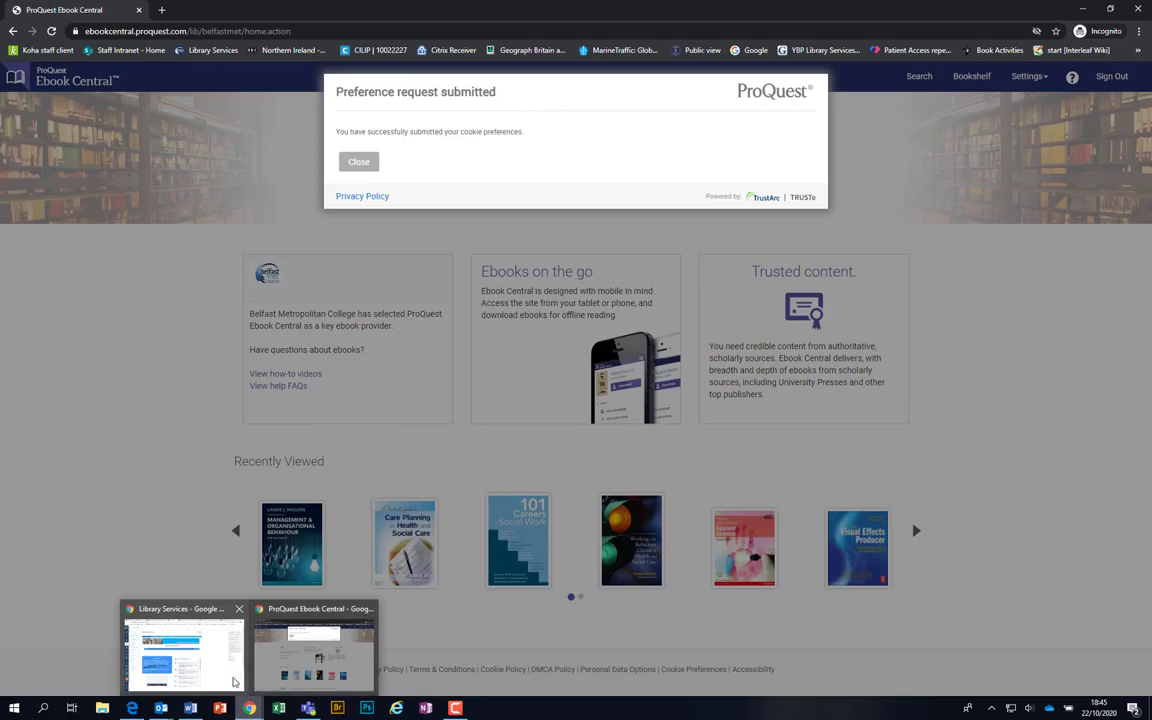
pyautogui.click(184, 650)
pyautogui.click(965, 10)
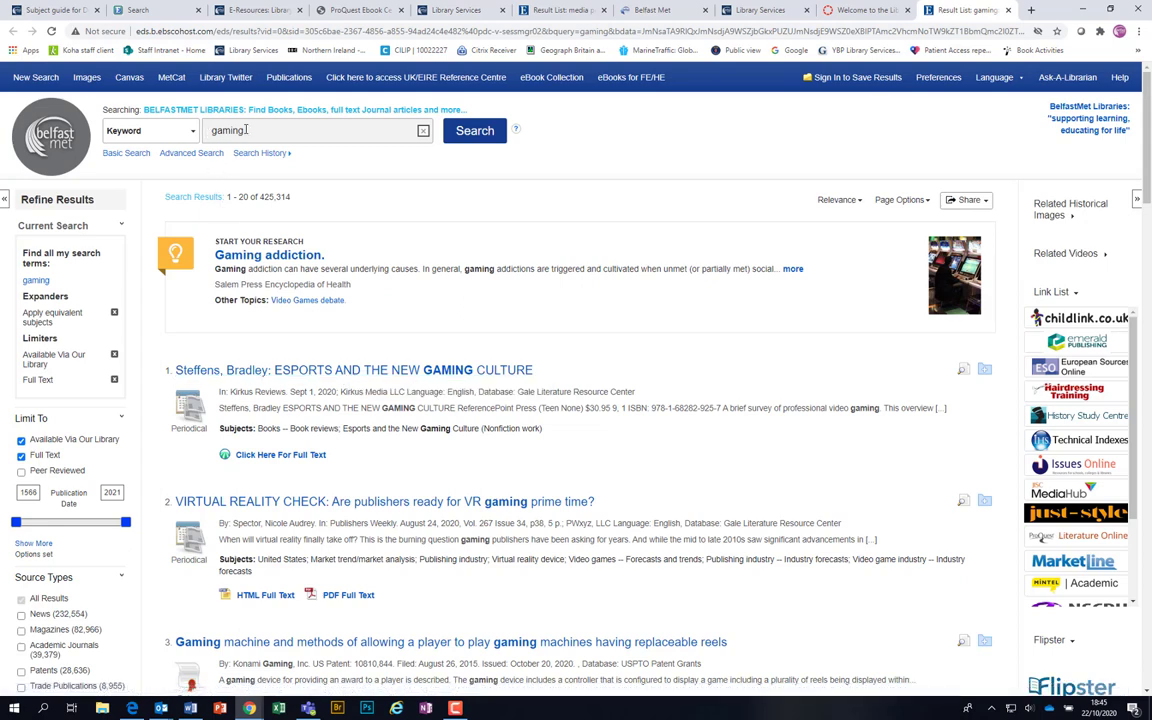
# Change the search to 'gaming video' and browse the 75,766 full-text results
pyautogui.click(246, 130)
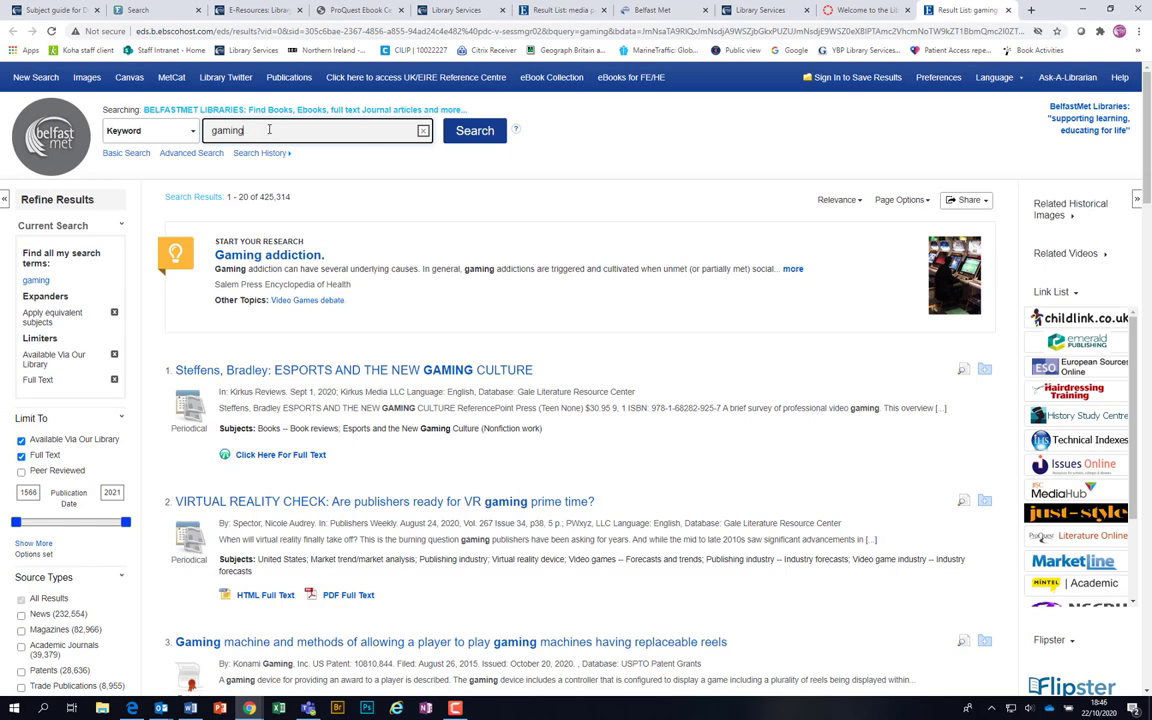
pyautogui.write('video')
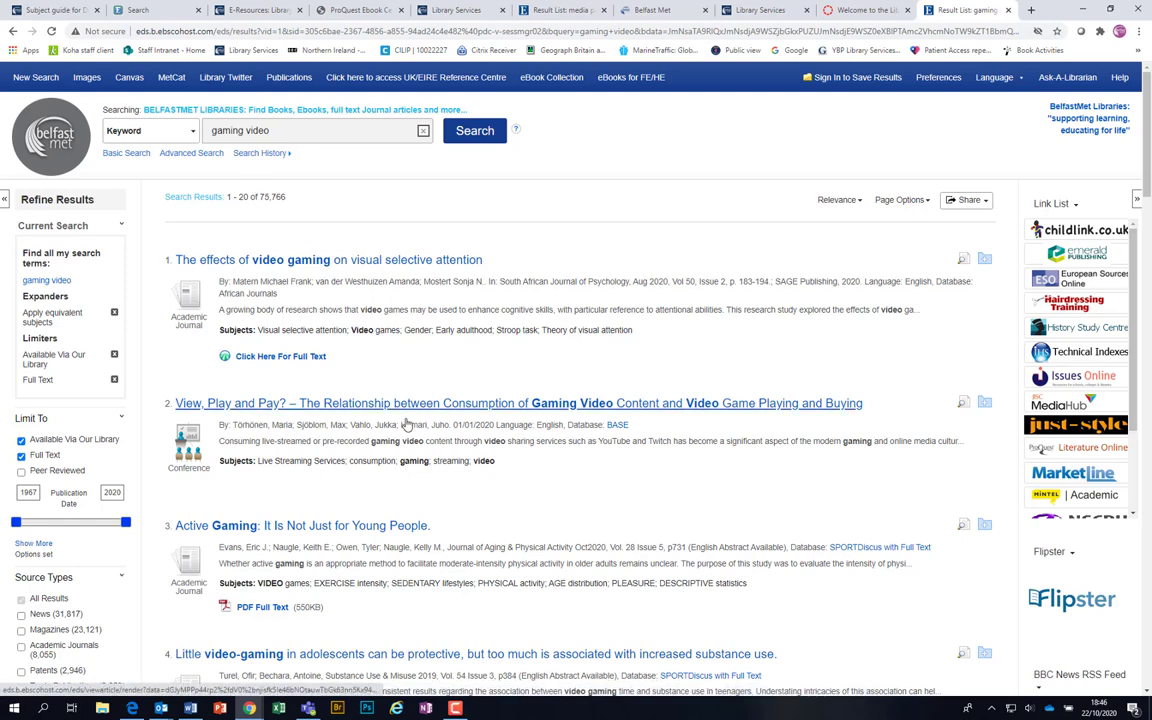
pyautogui.scroll(-1, 406, 422)
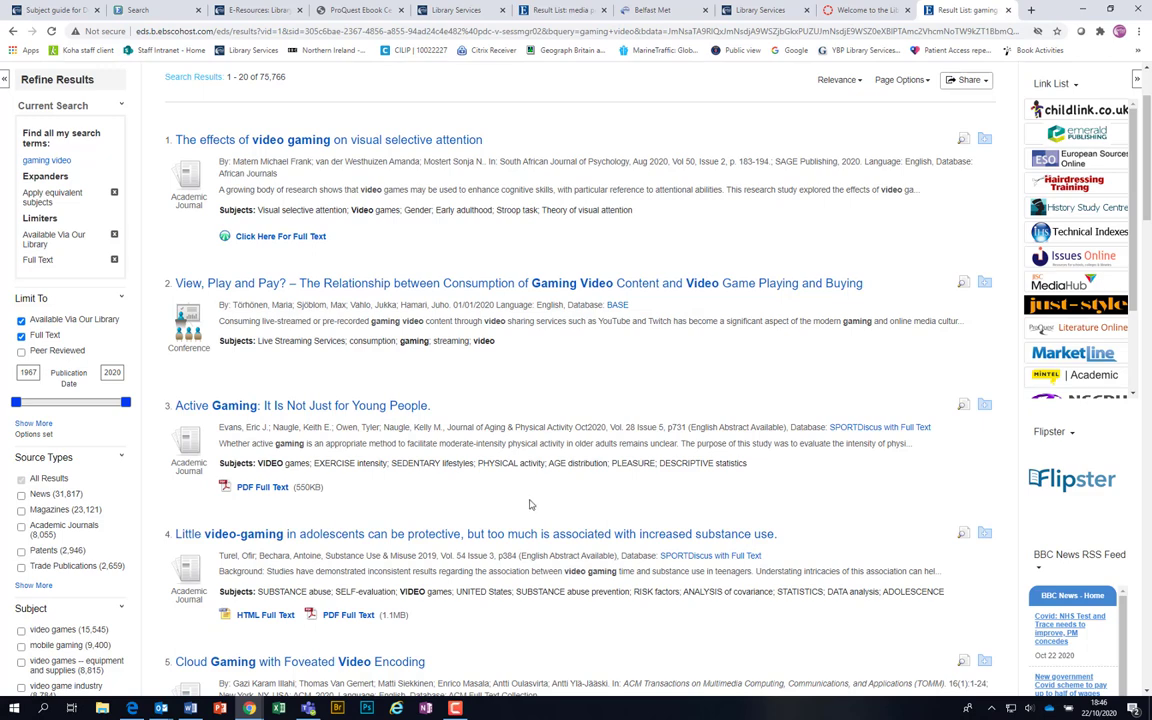
pyautogui.scroll(-2, 525, 500)
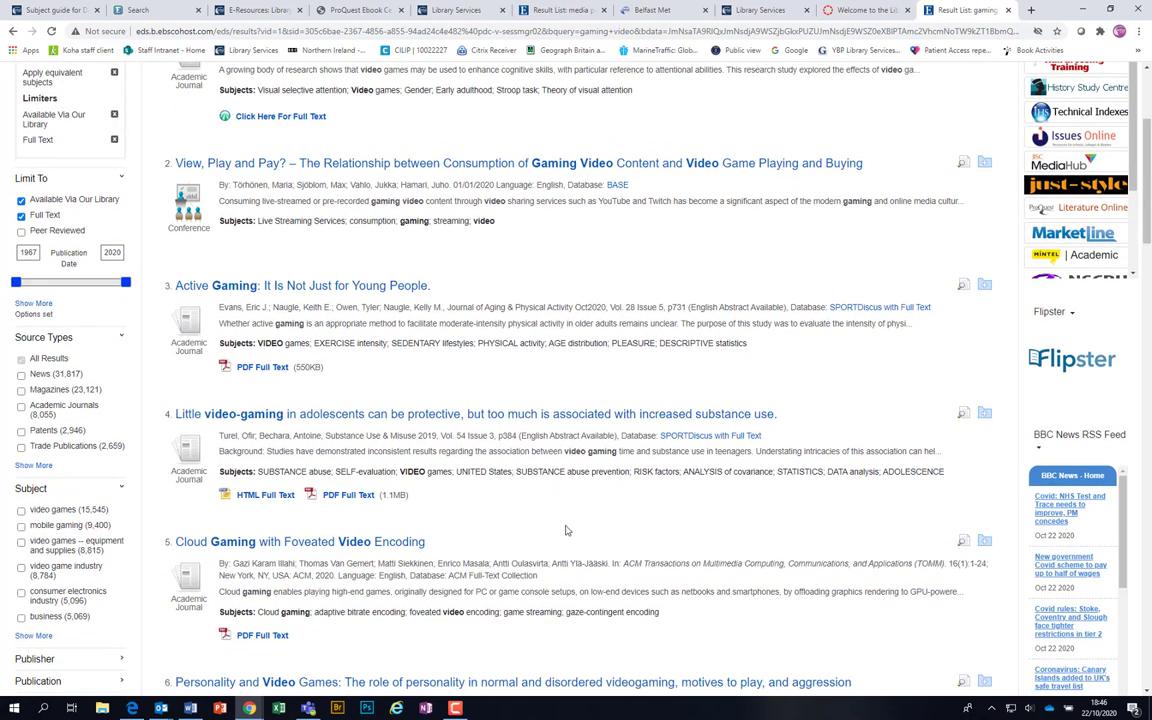
pyautogui.scroll(4, 568, 530)
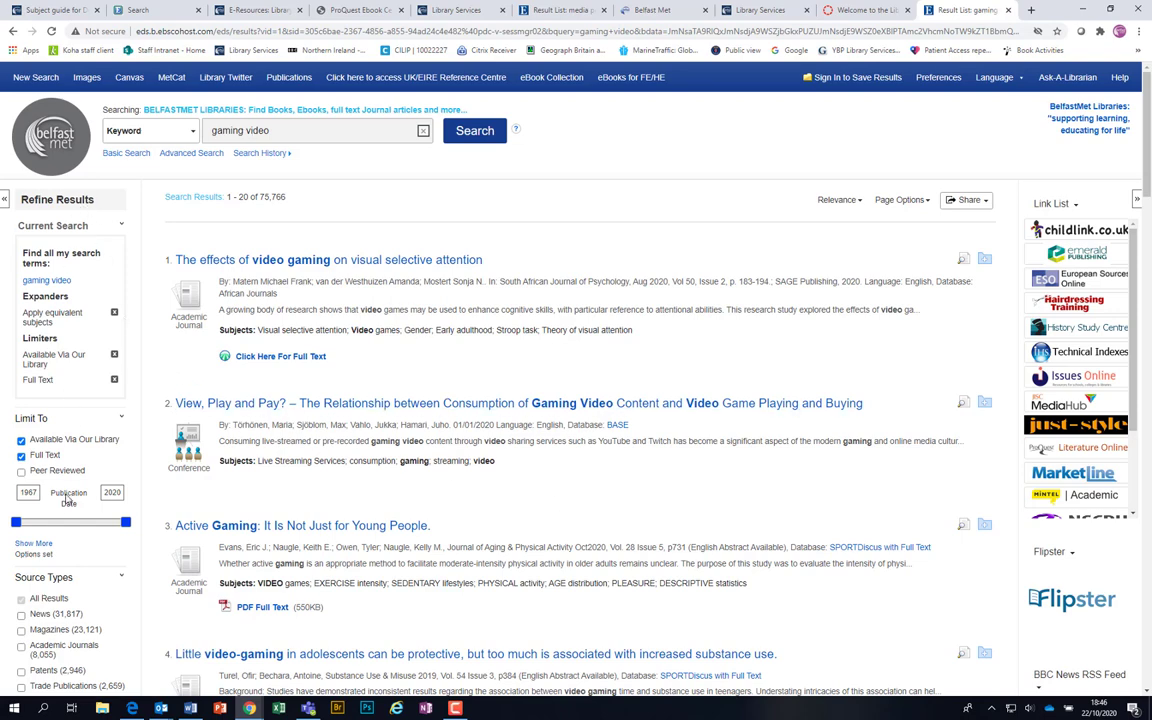
pyautogui.scroll(-1, 70, 508)
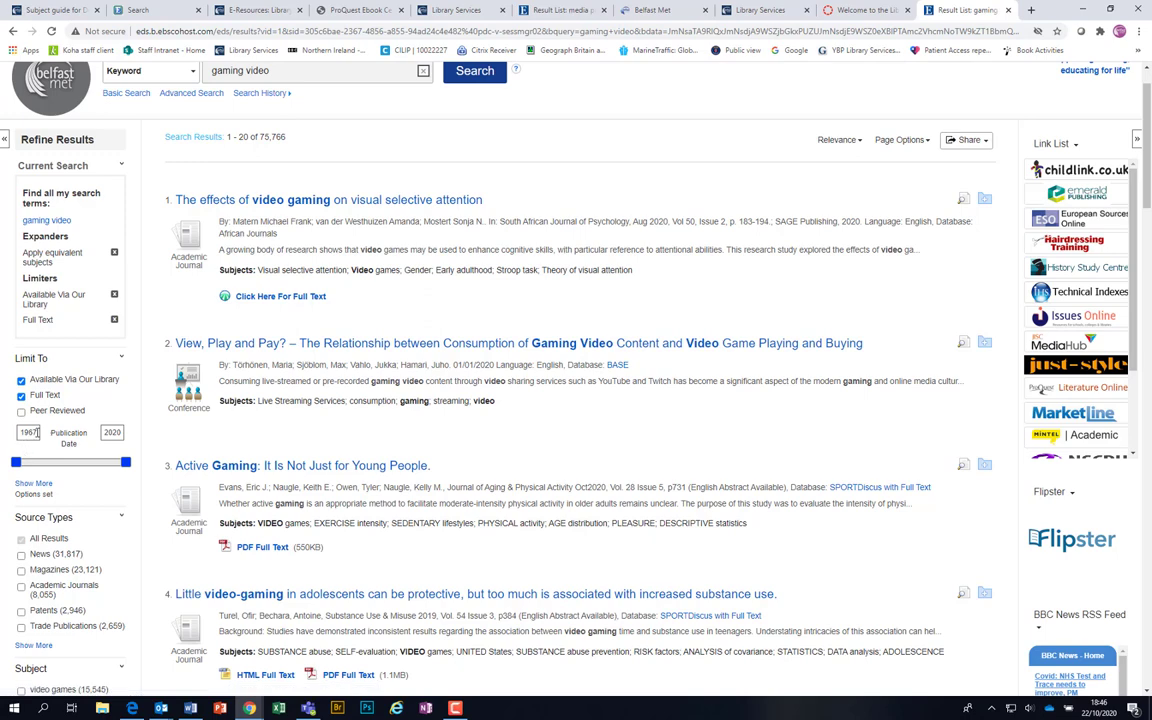
# Narrow the publication date range to 2010–2020, leaving 45,347 results
pyautogui.click(35, 431)
pyautogui.moveTo(16, 462); pyautogui.dragTo(108, 467)
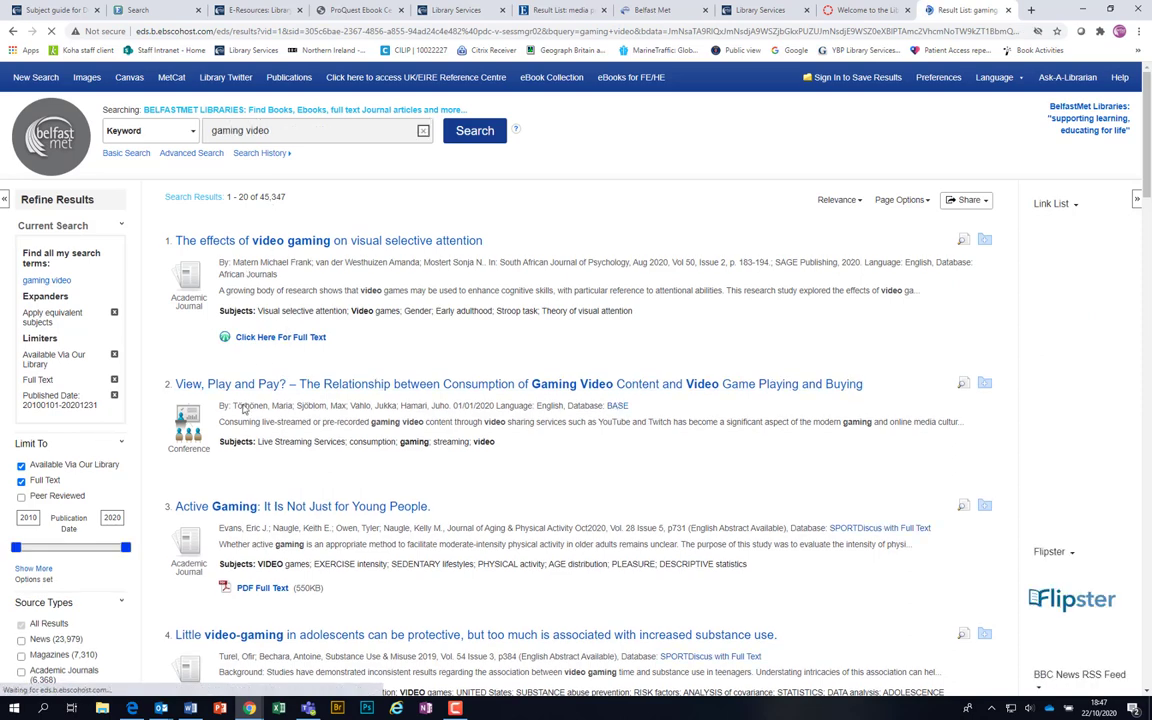
pyautogui.scroll(-3, 308, 513)
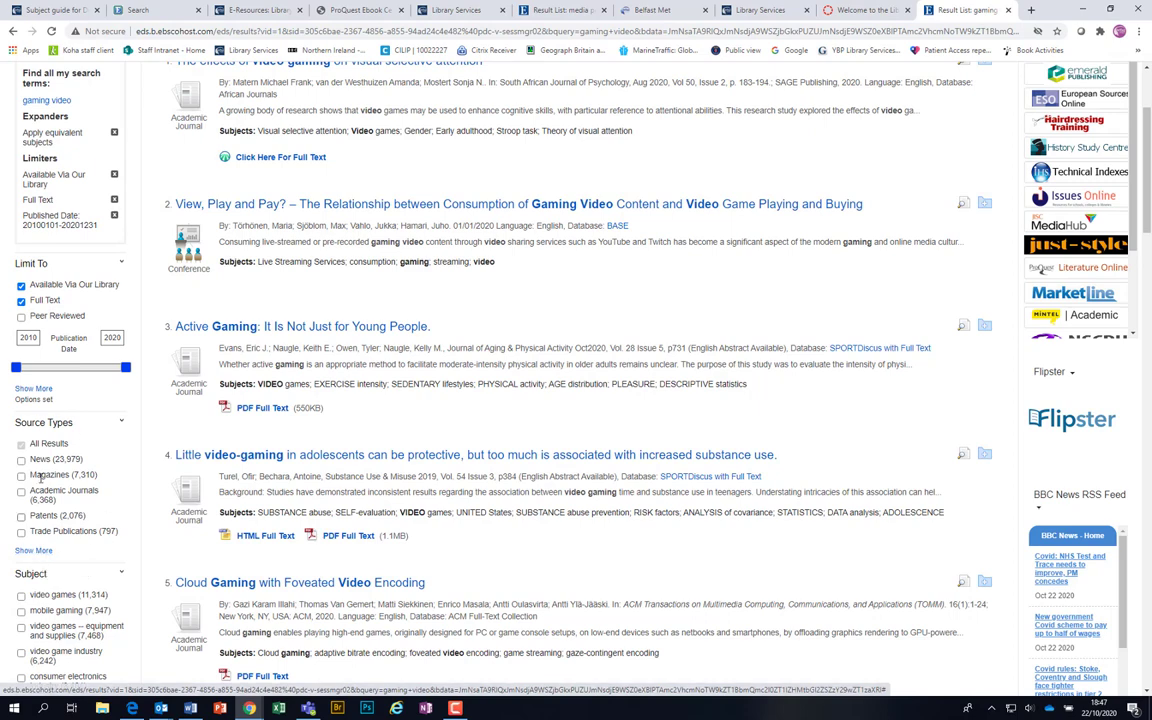
pyautogui.click(33, 551)
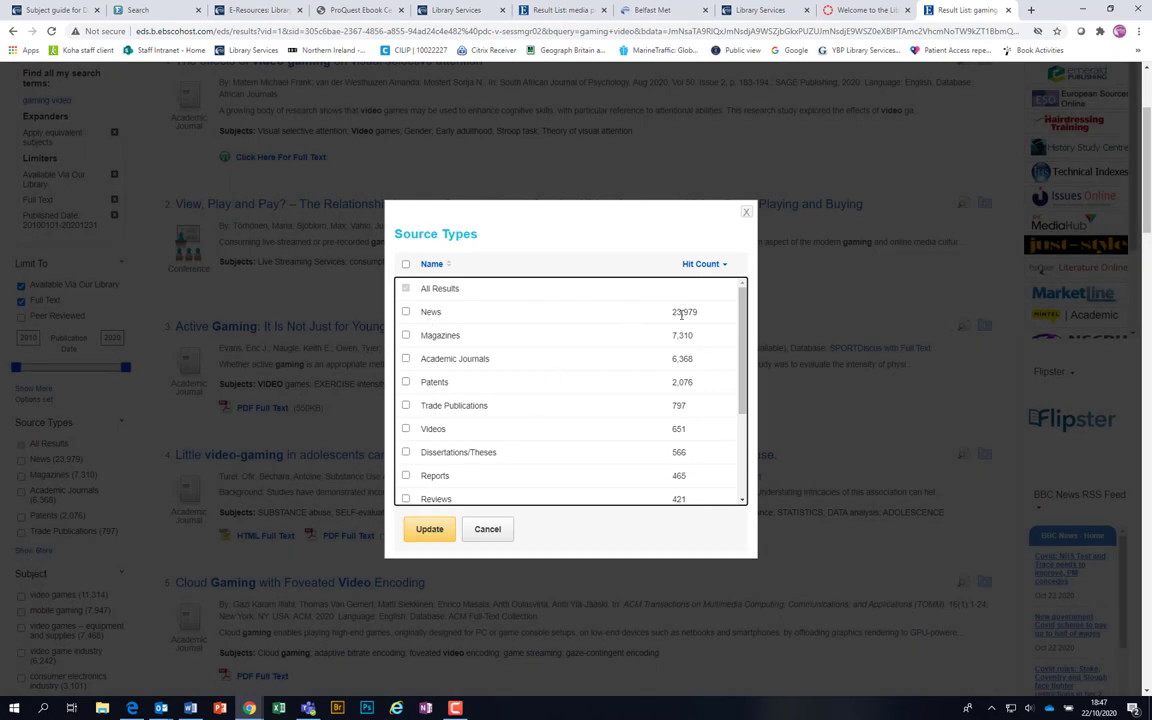
# Limit the source type to eBooks, leaving 17 results led by Digital Gaming and the Advertising Landscape
pyautogui.moveTo(744, 318); pyautogui.dragTo(663, 314)
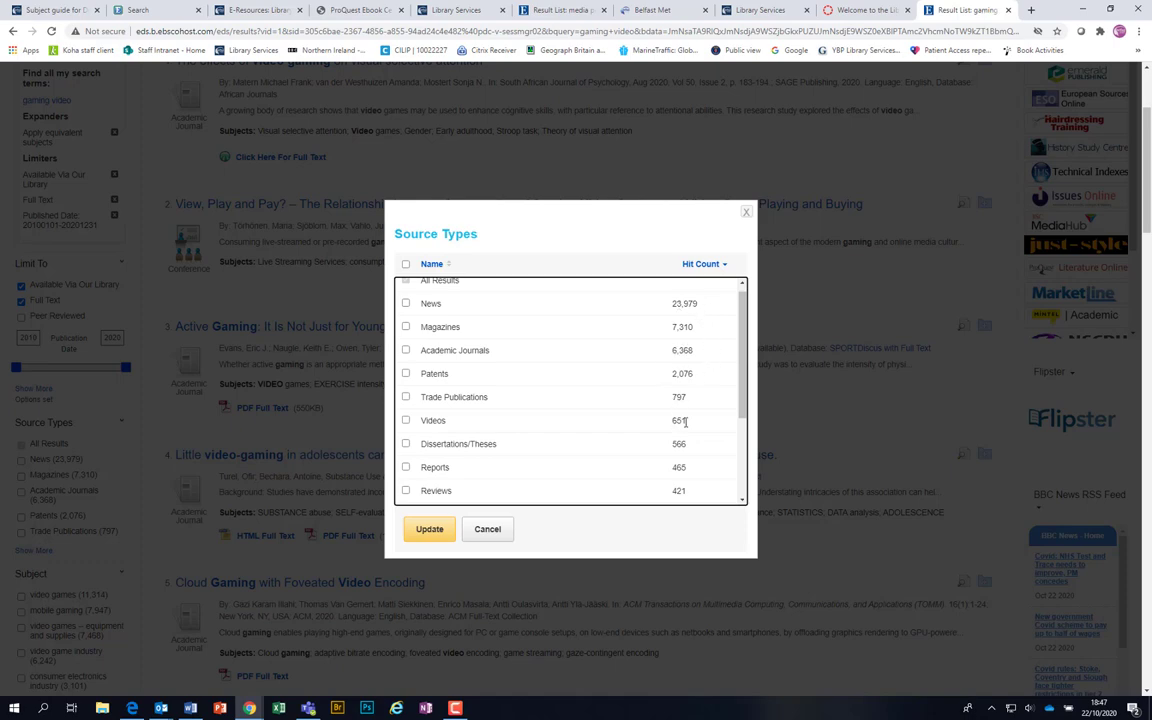
pyautogui.scroll(-3, 735, 410)
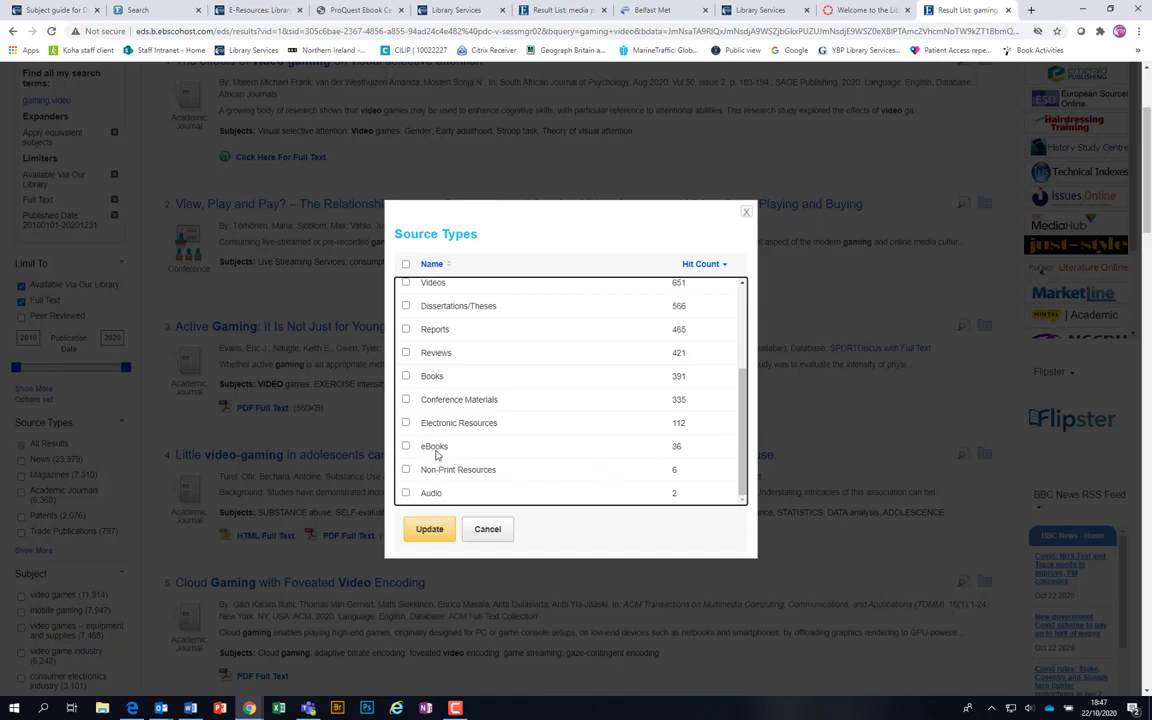
pyautogui.click(406, 446)
pyautogui.click(432, 532)
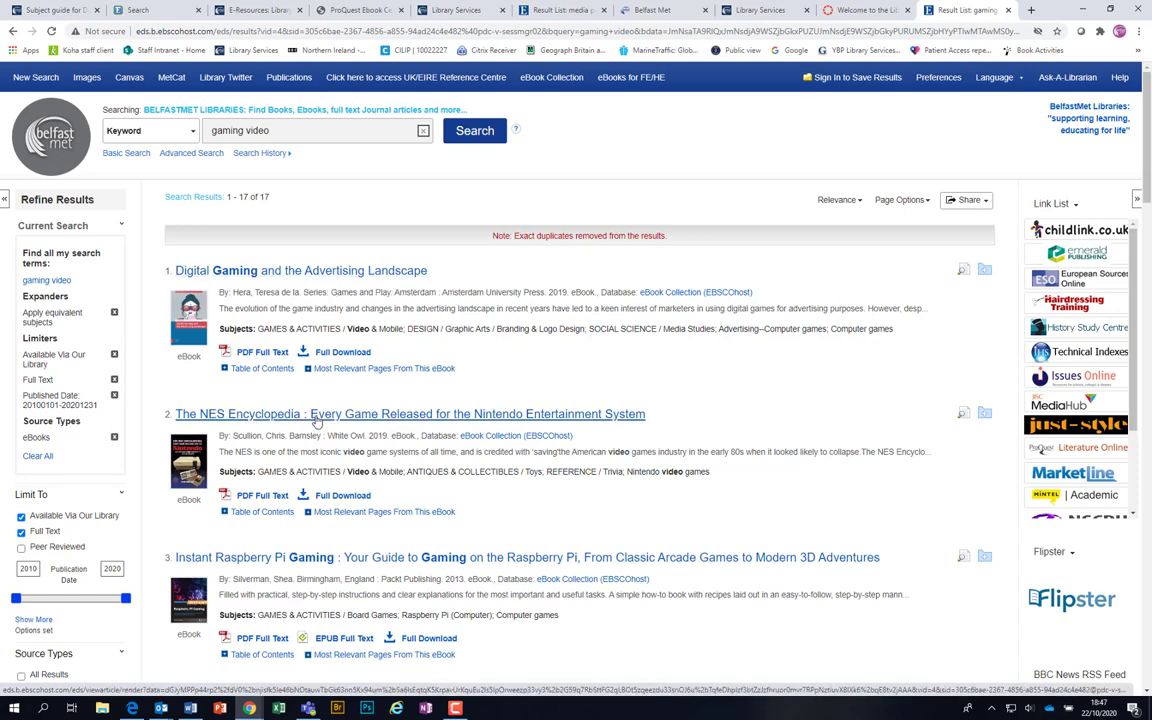
pyautogui.scroll(-1, 467, 452)
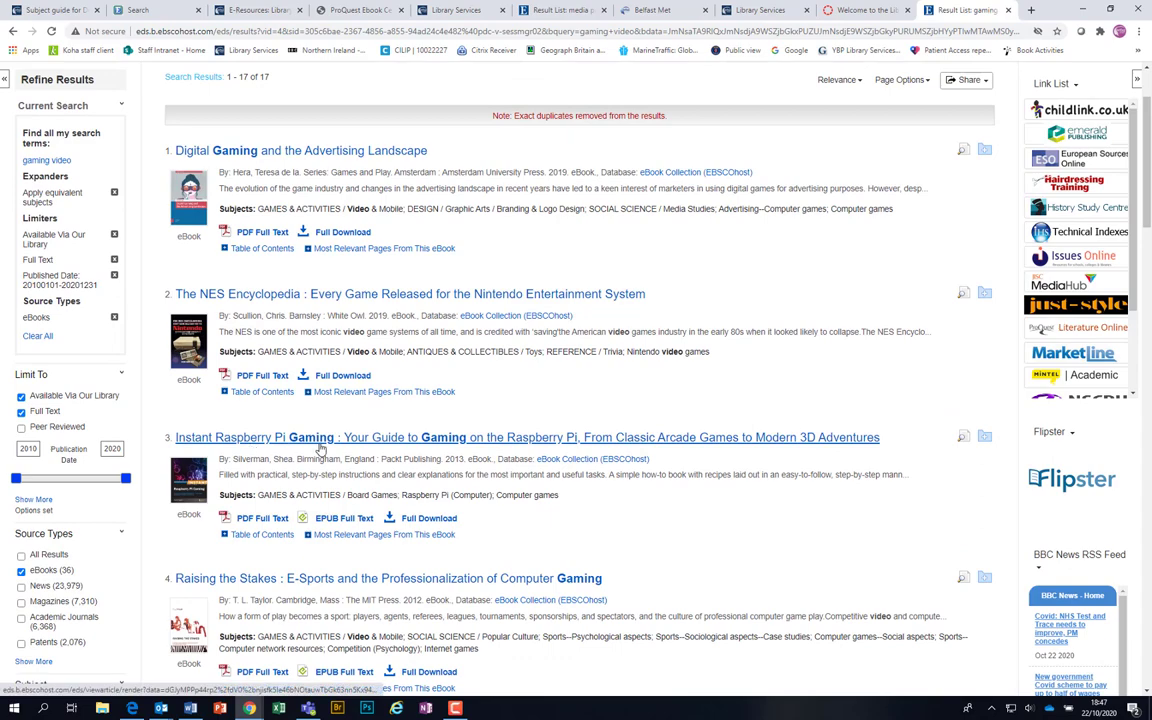
pyautogui.scroll(-2, 492, 472)
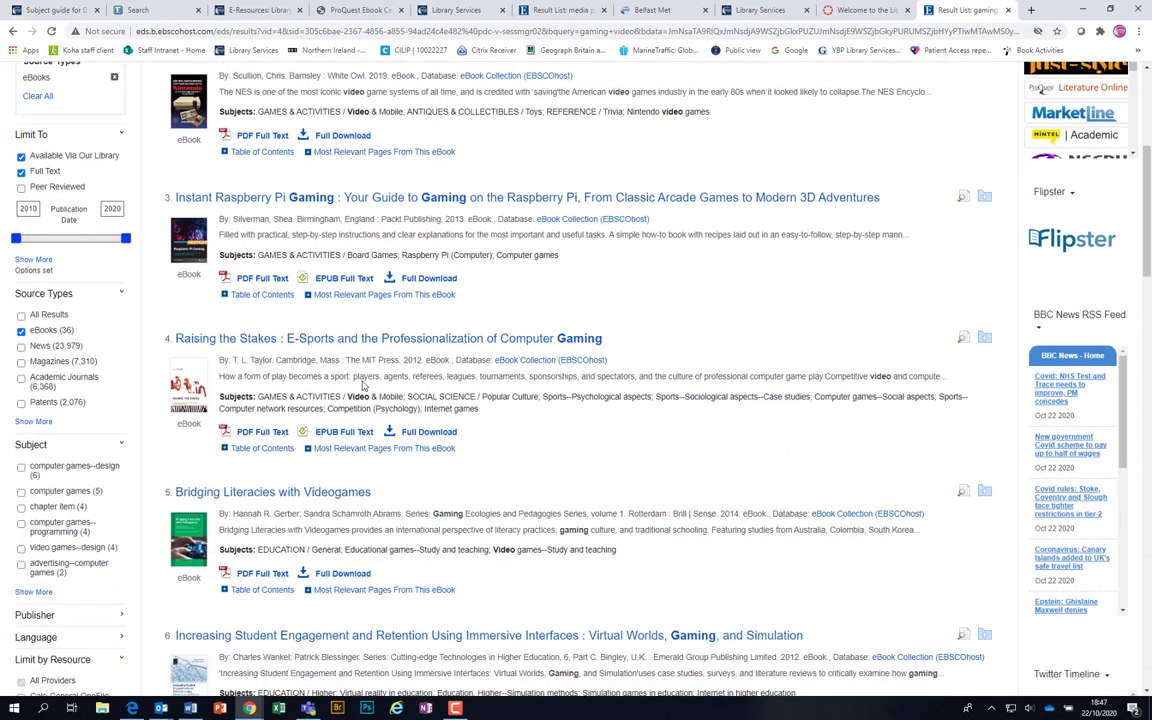
pyautogui.scroll(-1, 463, 450)
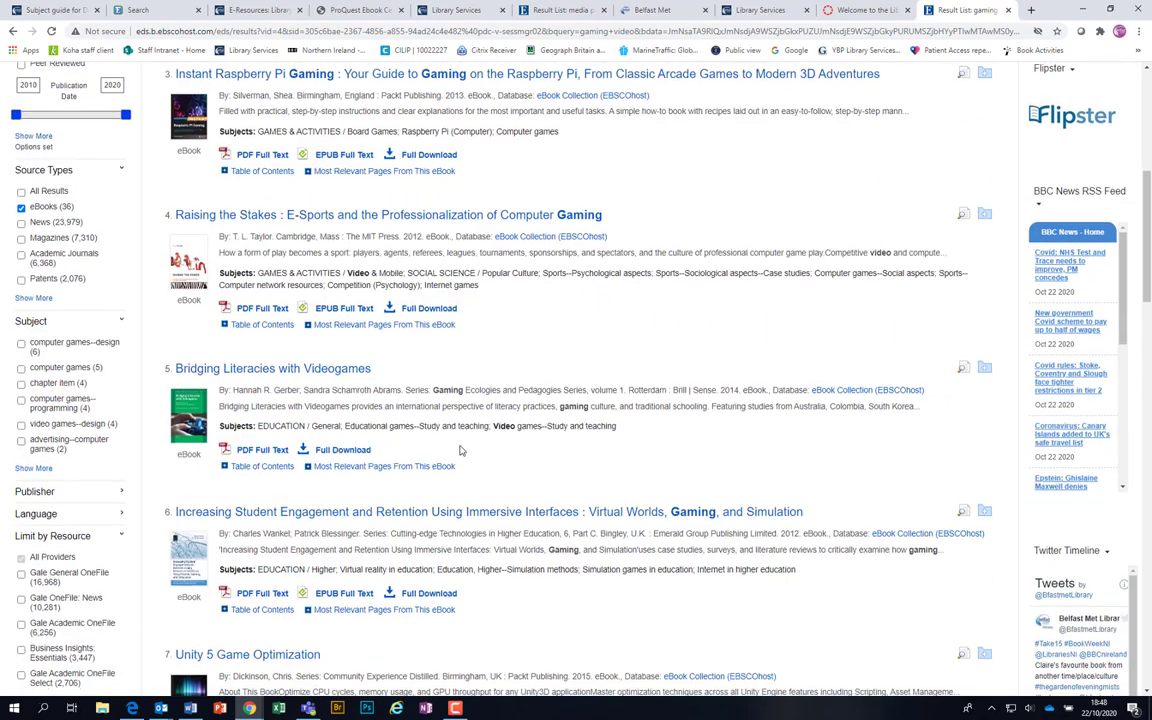
pyautogui.scroll(-1, 460, 450)
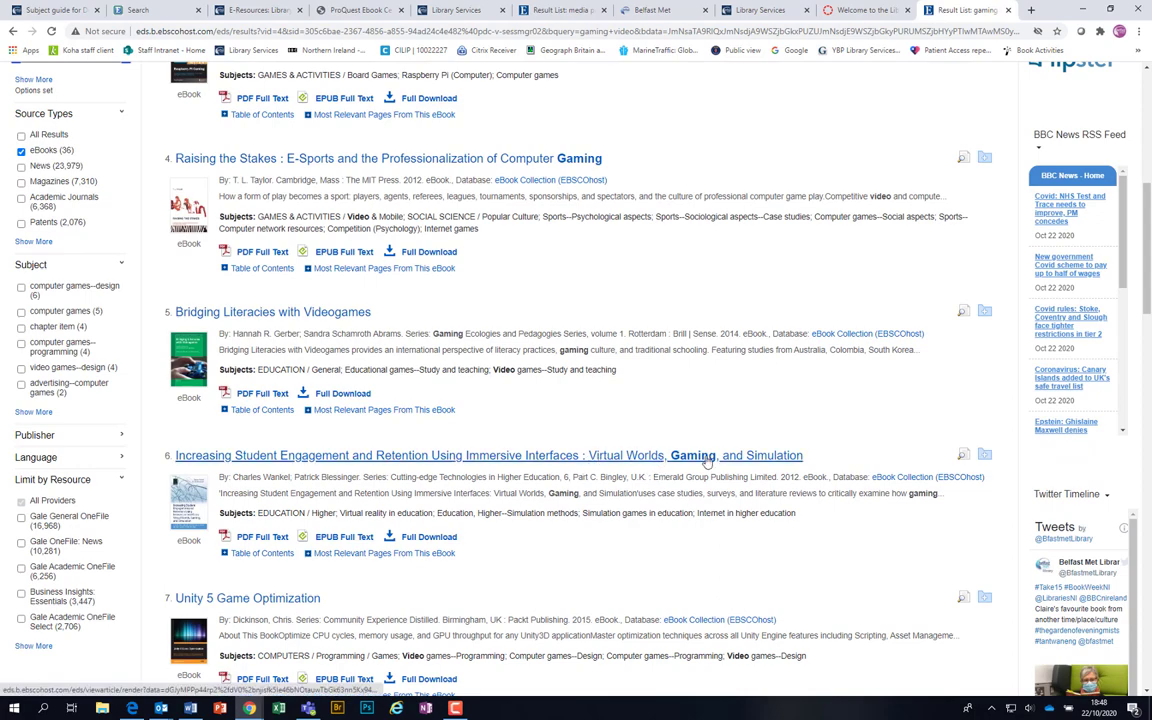
pyautogui.scroll(-3, 660, 490)
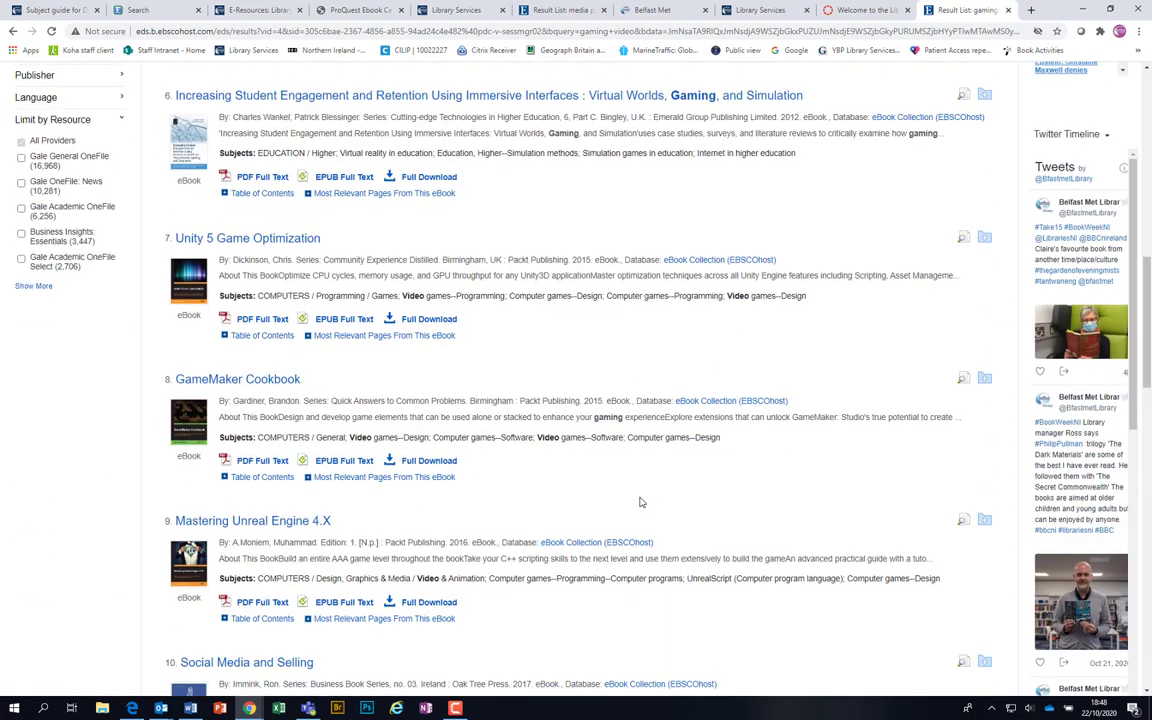
pyautogui.scroll(-1, 641, 502)
pyautogui.scroll(-2, 479, 500)
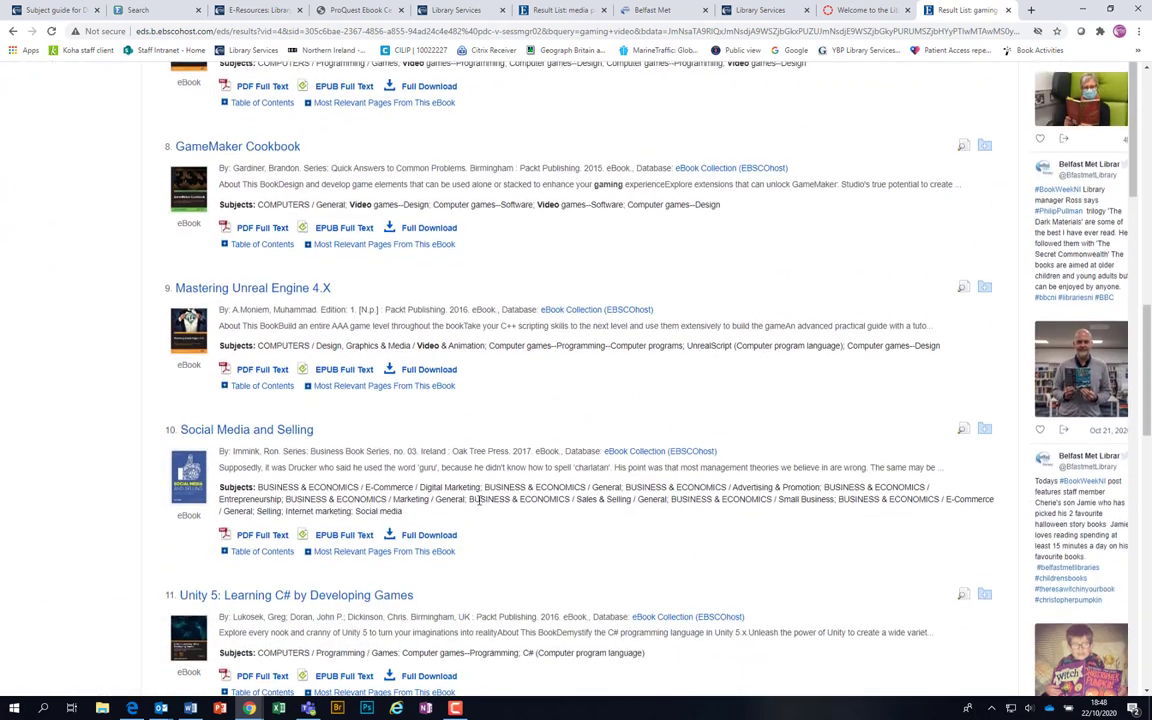
pyautogui.scroll(-2, 479, 500)
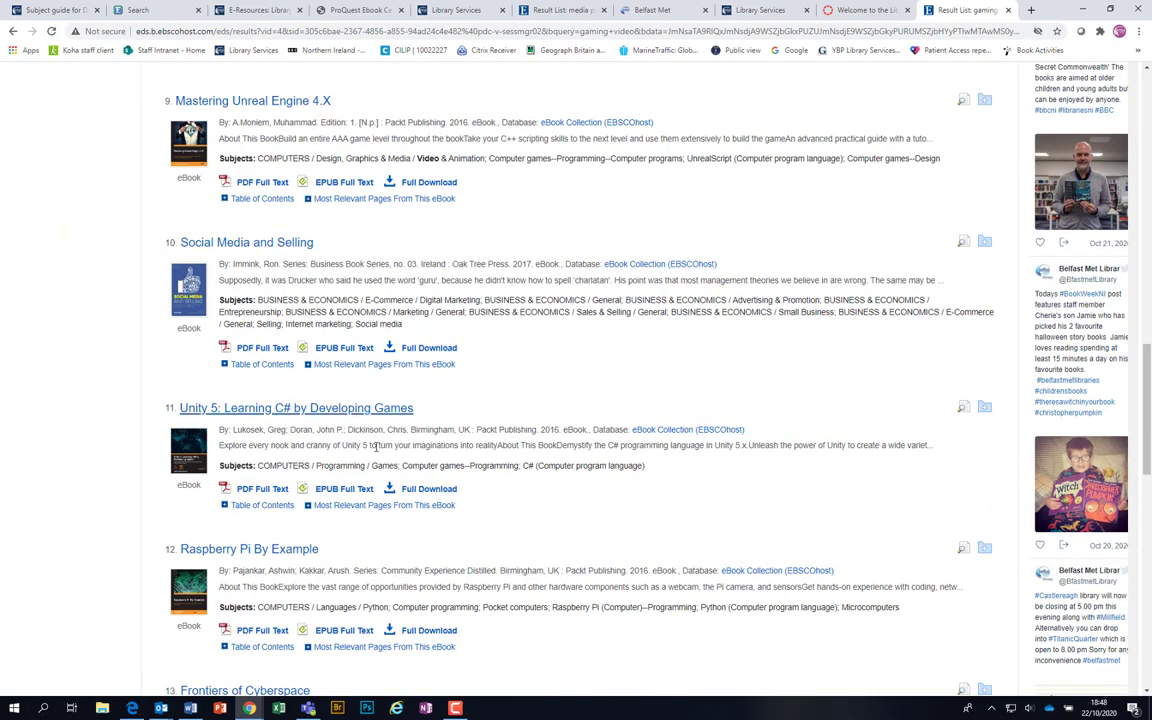
pyautogui.scroll(-3, 460, 502)
pyautogui.scroll(-1, 460, 502)
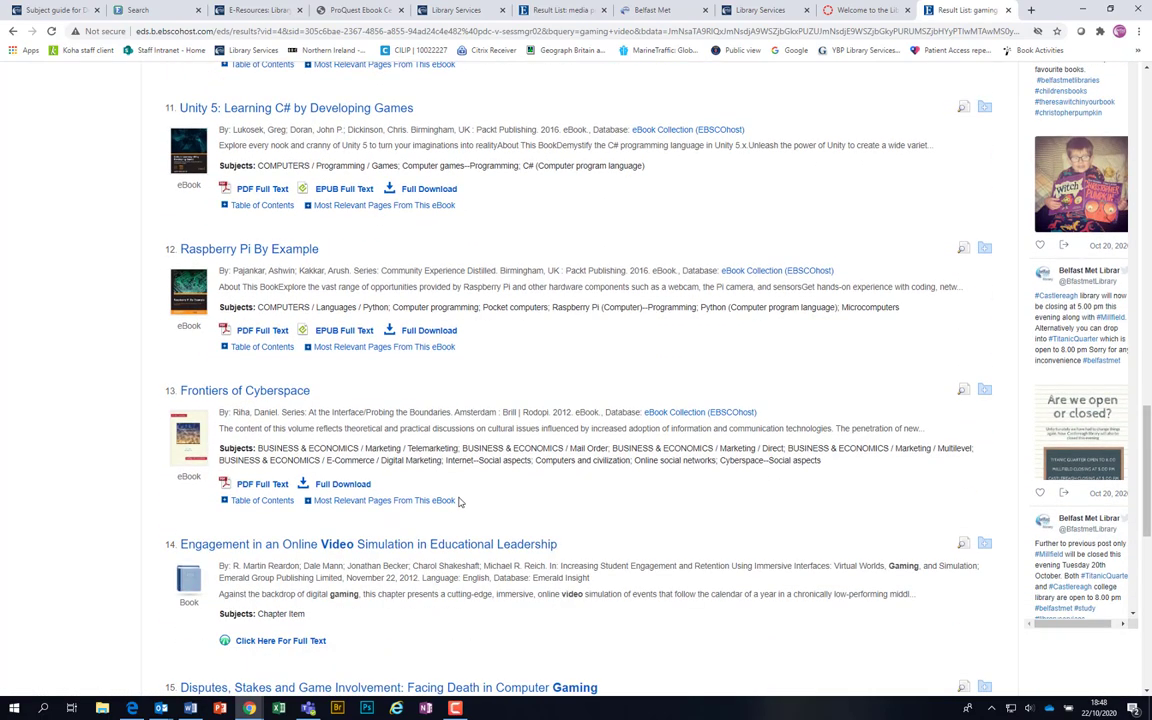